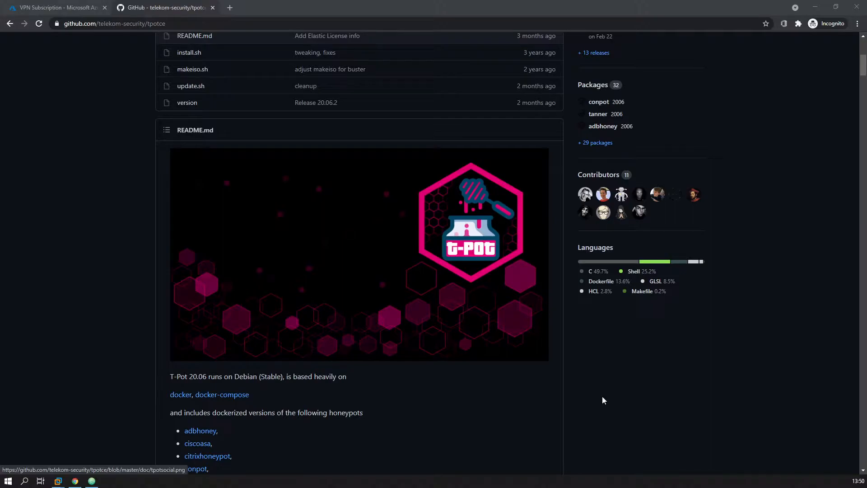
Step: Examine the T-Pot repository's file list and README, covering the included honeypots, tools and architecture diagram
scroll(411, 280, down, 2)
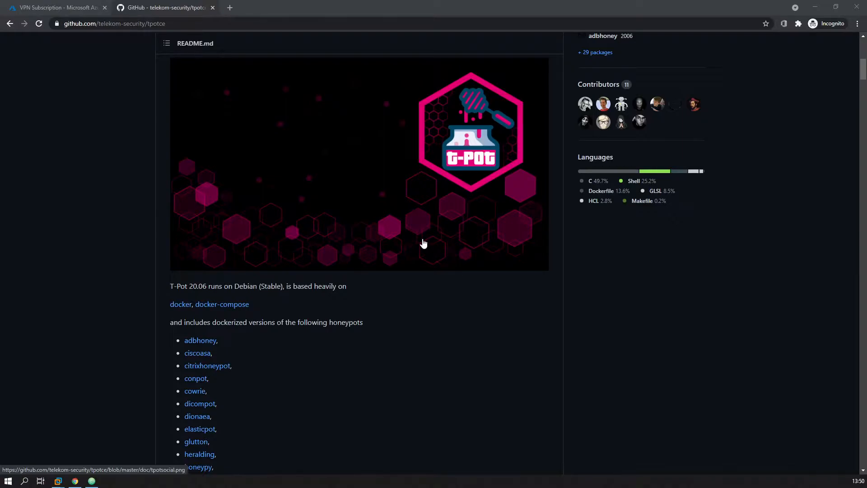
scroll(397, 214, up, 6)
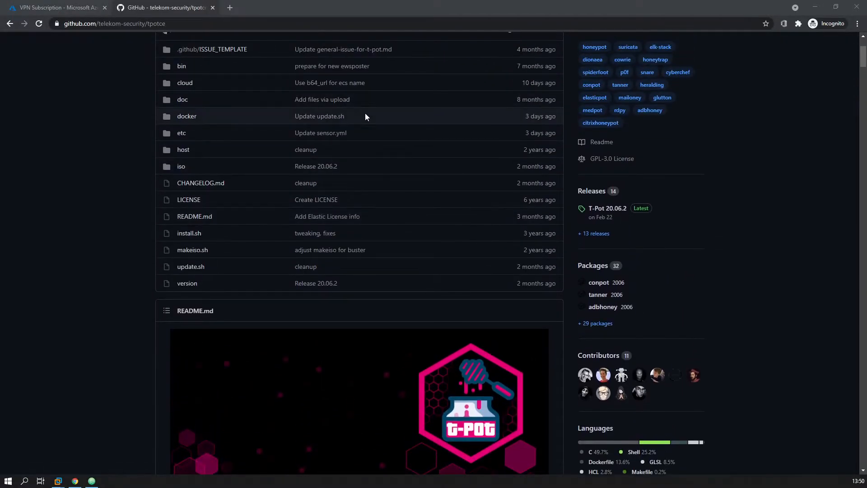
scroll(387, 135, down, 4)
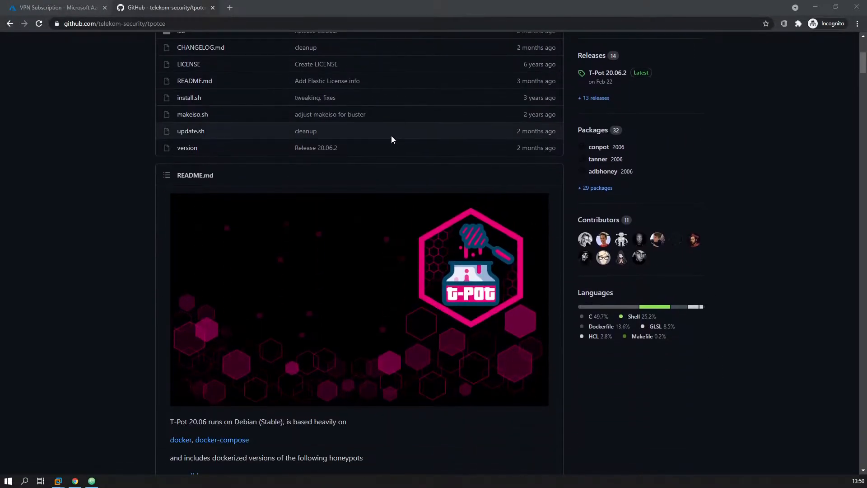
scroll(404, 140, down, 9)
scroll(407, 136, up, 3)
middle_click(408, 135)
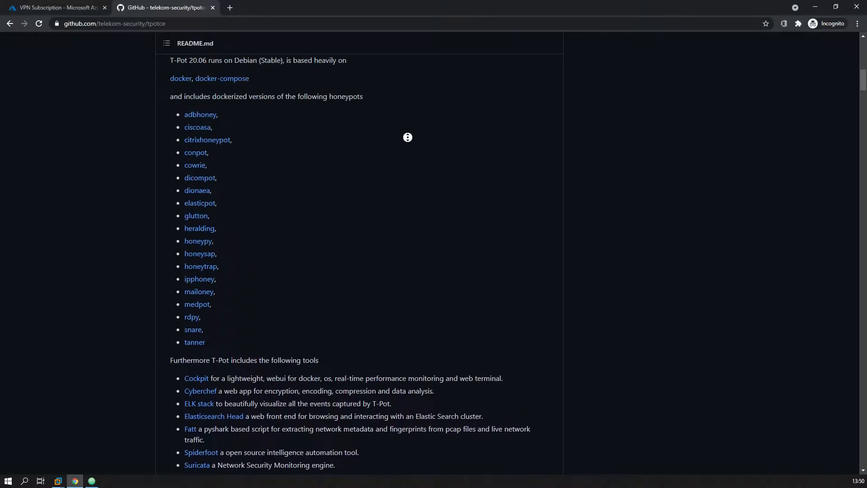
scroll(367, 142, up, 15)
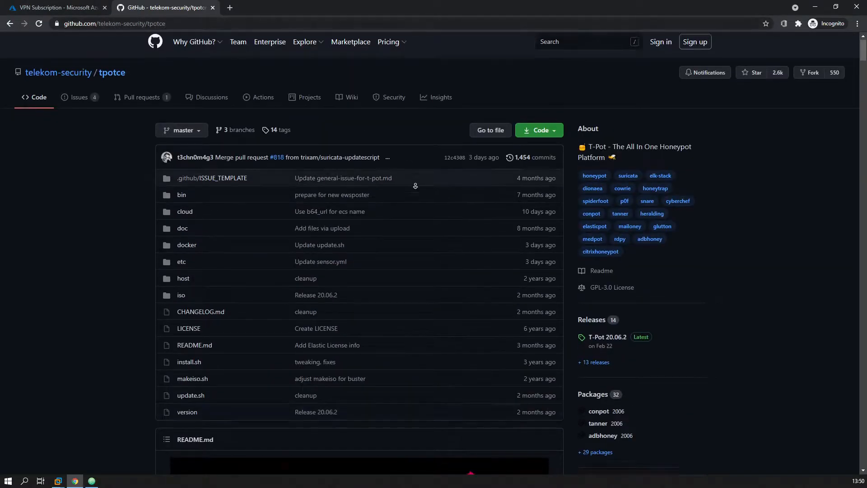
scroll(408, 236, down, 20)
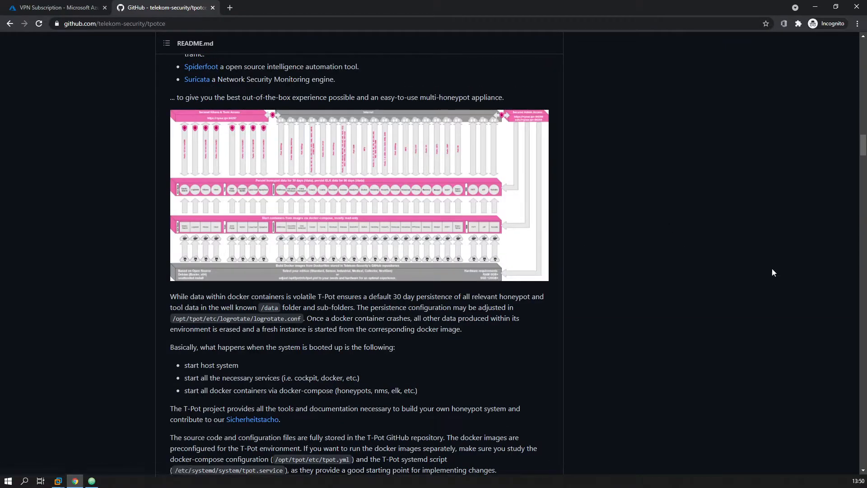
Step: Switch to the Azure portal and start creating a virtual machine from the Debian 10 "Buster" marketplace image with backports kernel
click(64, 5)
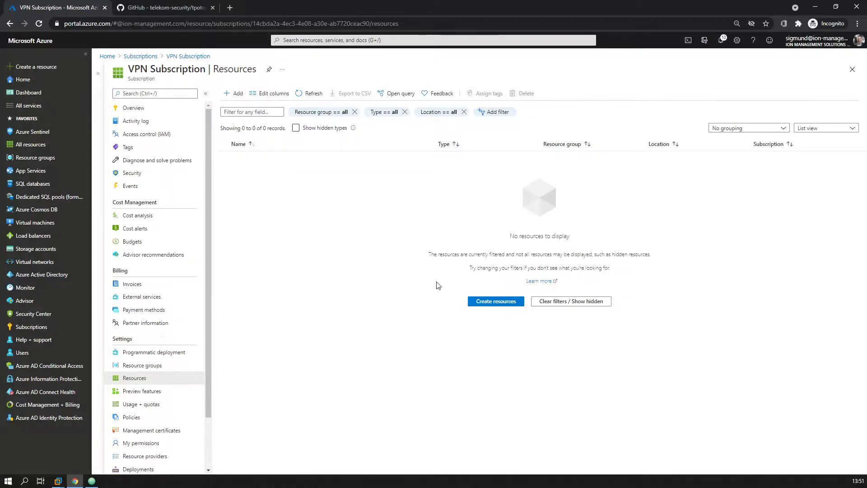
click(505, 301)
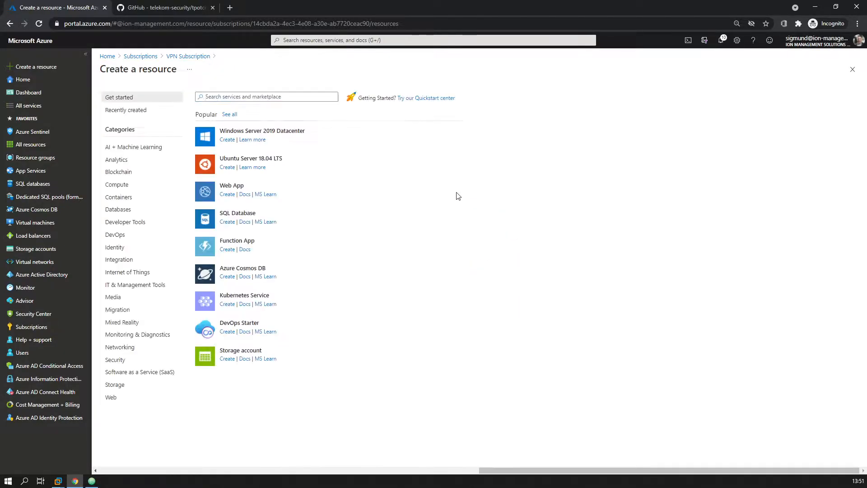
text(Debian 10)
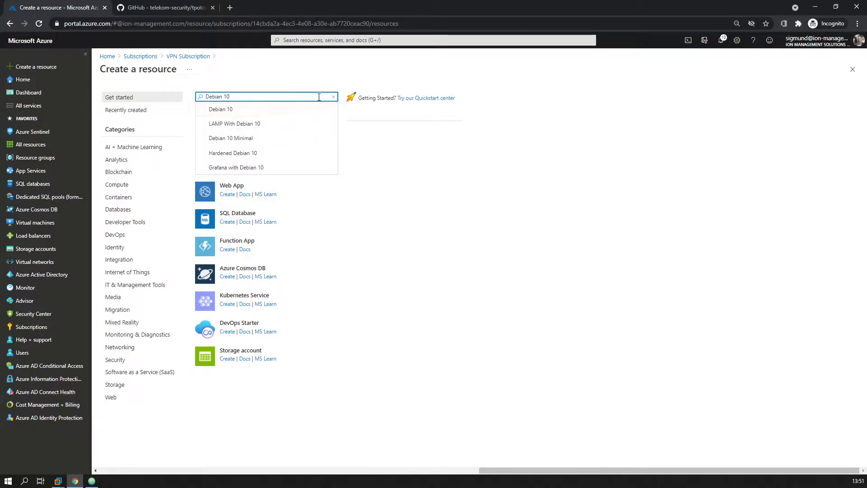
text( buster)
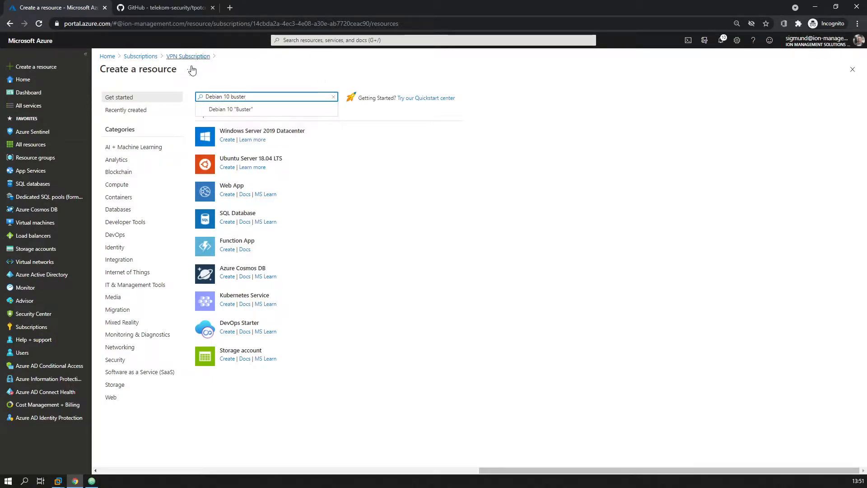
click(239, 109)
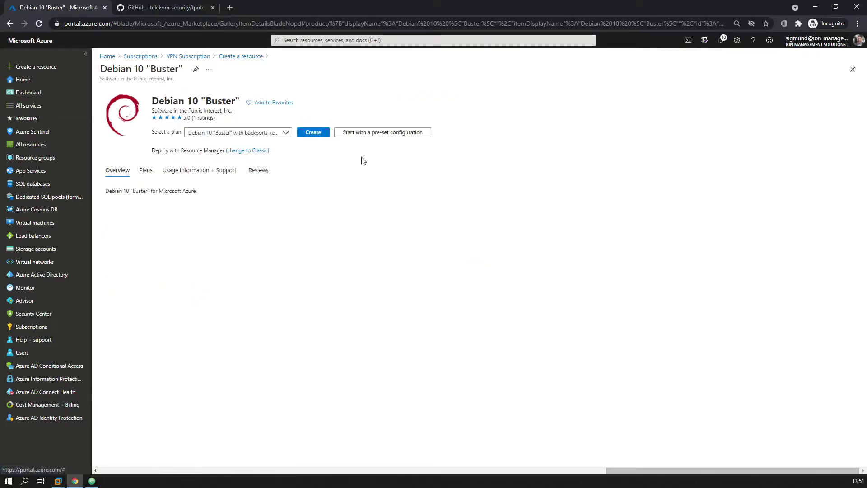
click(314, 141)
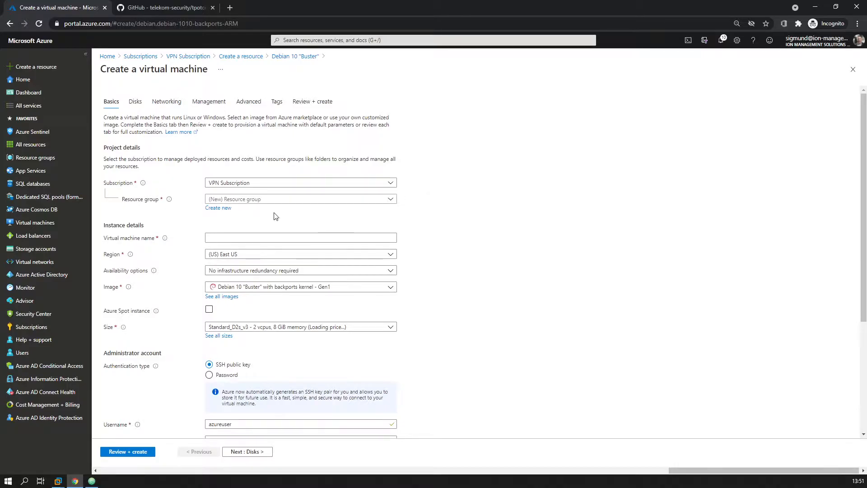
Step: Create a new resource group named tpotrg for the virtual machine
click(216, 210)
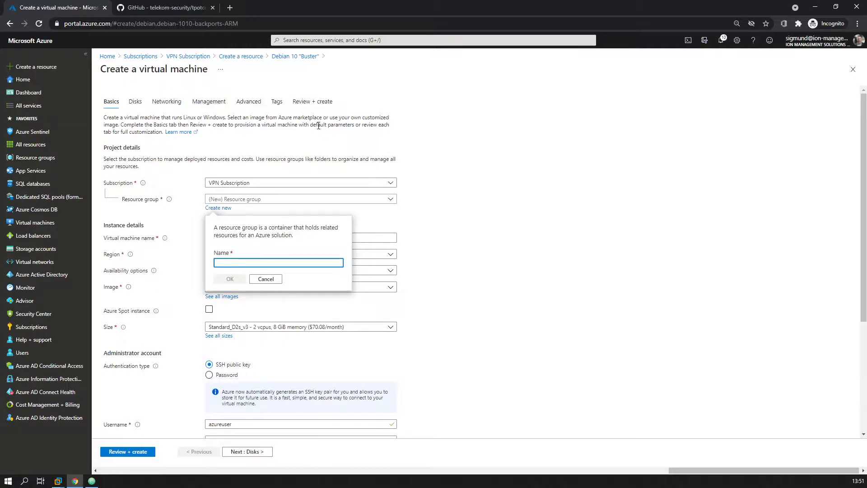
text(t)
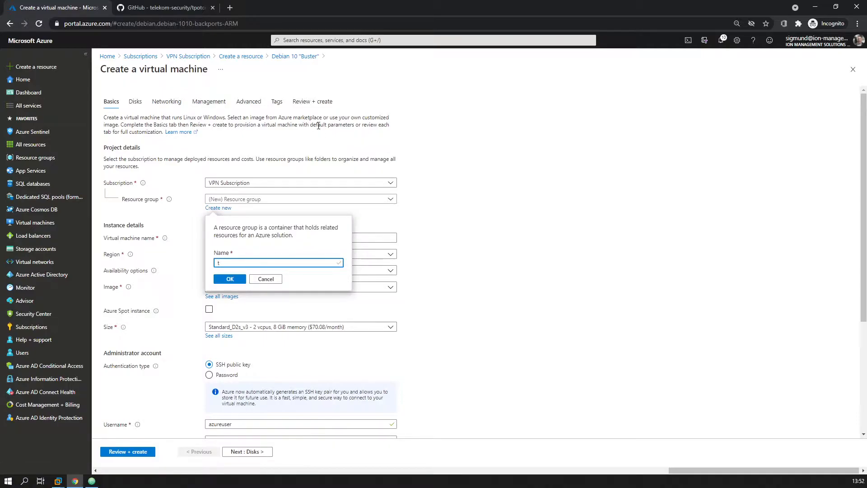
text(potrg)
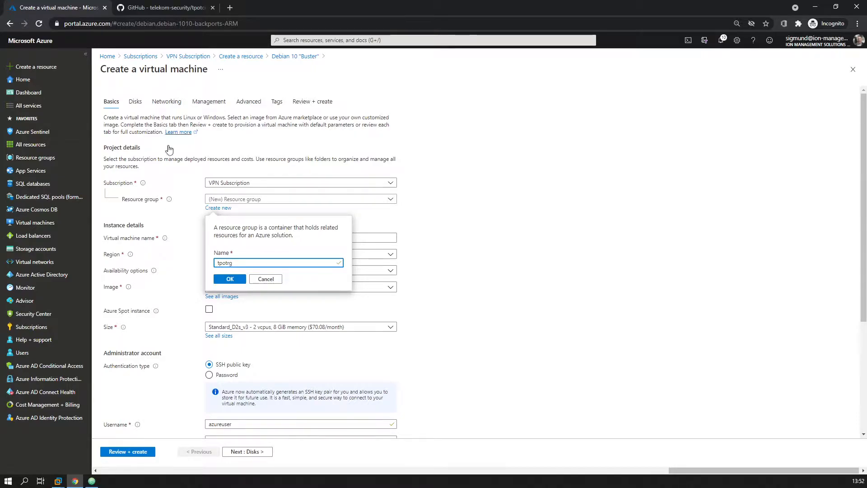
click(230, 279)
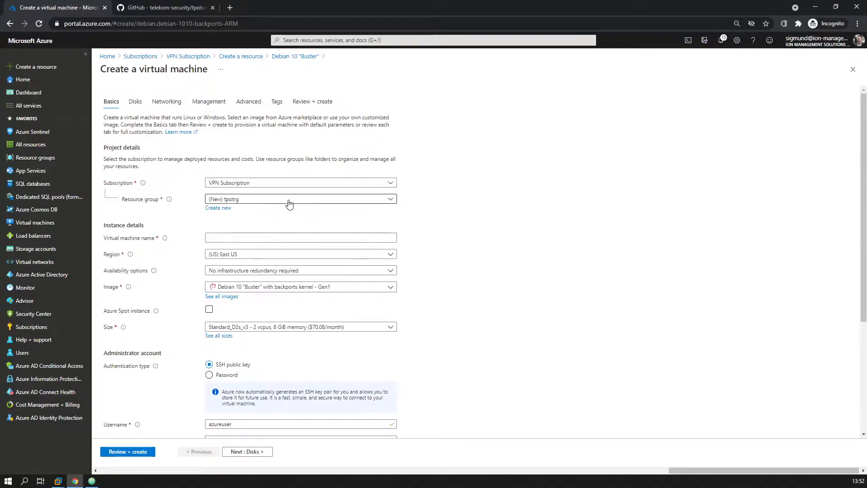
Step: Name the virtual machine tpot and set its region to (Asia Pacific) Southeast Asia
click(321, 237)
text(tpot)
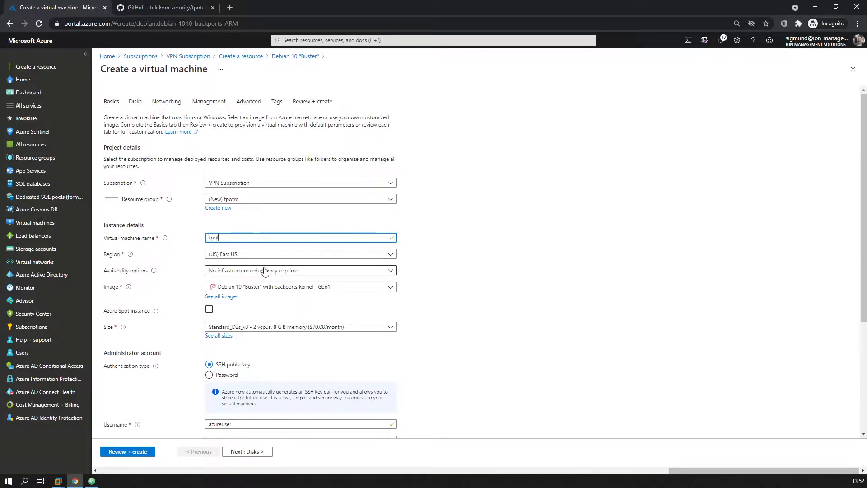
click(271, 256)
scroll(289, 325, down, 5)
scroll(296, 346, down, 2)
click(302, 316)
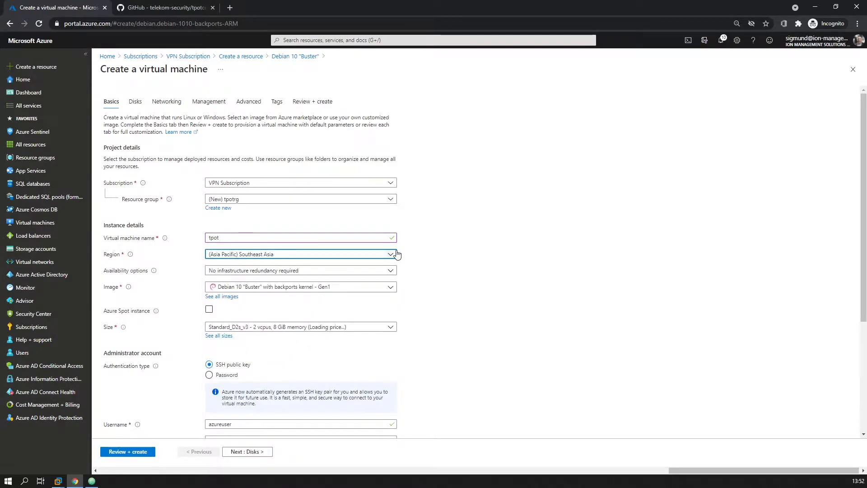
Step: Set the administrator account to password authentication with the username tpotuser
scroll(468, 270, down, 1)
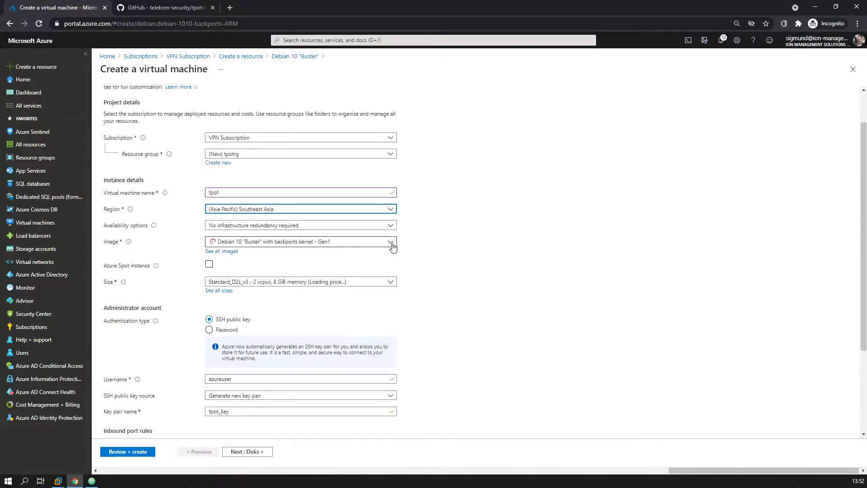
scroll(530, 254, down, 1)
scroll(533, 166, down, 1)
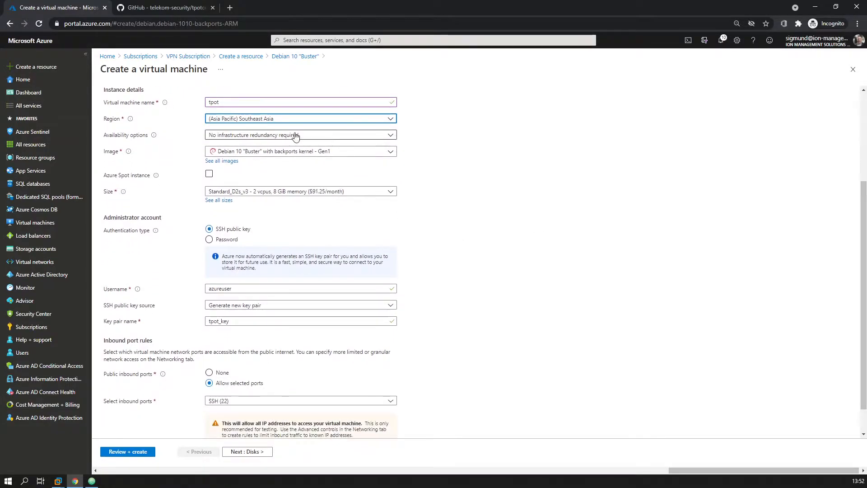
click(228, 240)
click(384, 257)
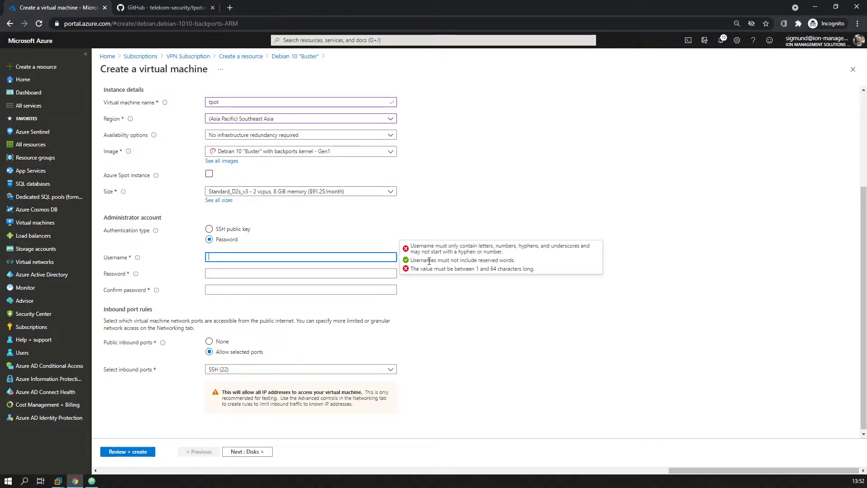
text(vp)
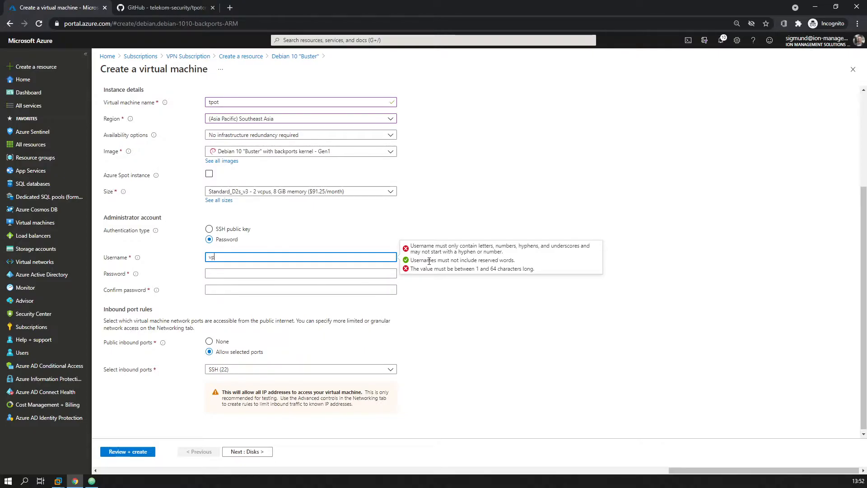
key(BackSpace)
key(BackSpace)
text(tpot)
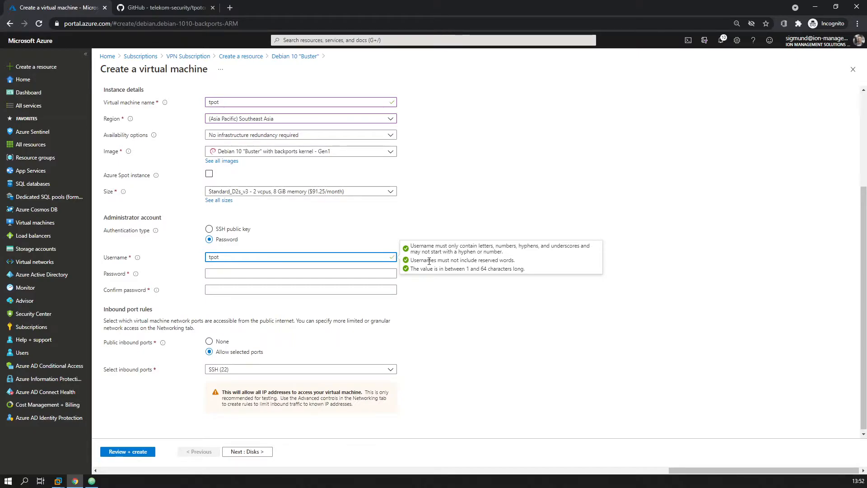
text(user)
key(Tab)
text(•••••)
key(BackSpace)
key(BackSpace)
key(BackSpace)
key(BackSpace)
key(BackSpace)
text(•••••)
key(BackSpace)
key(BackSpace)
key(BackSpace)
key(BackSpace)
key(BackSpace)
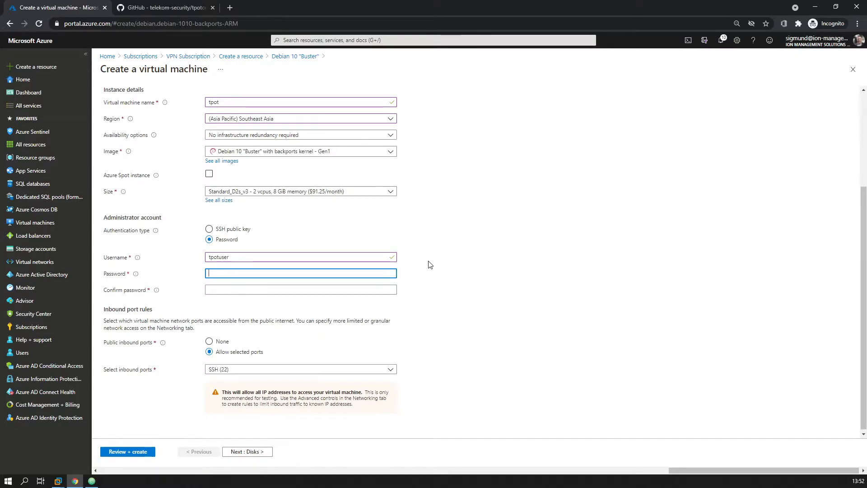
Step: Enter the administrator account password and repeat it in the confirmation field
text(•••••••••••••••••)
key(Tab)
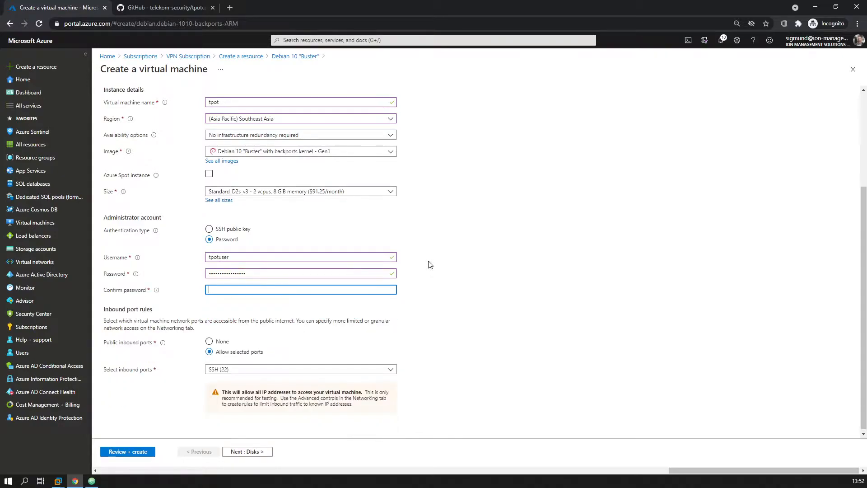
text(•••••••••••••••••)
key(Tab)
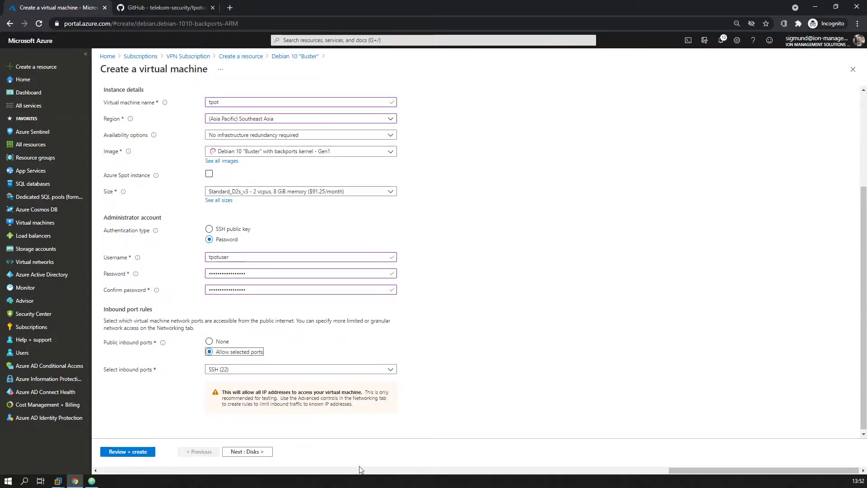
Step: Create and attach a new empty 128 GiB Premium SSD data disk to the virtual machine
click(249, 452)
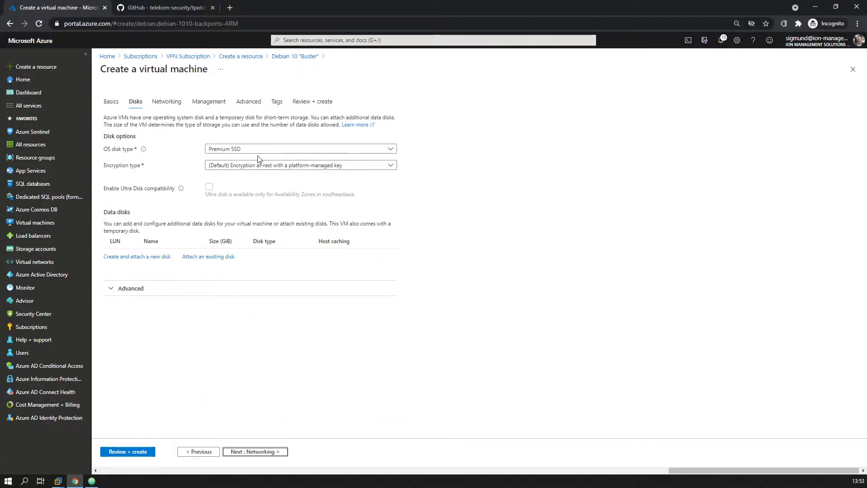
click(135, 257)
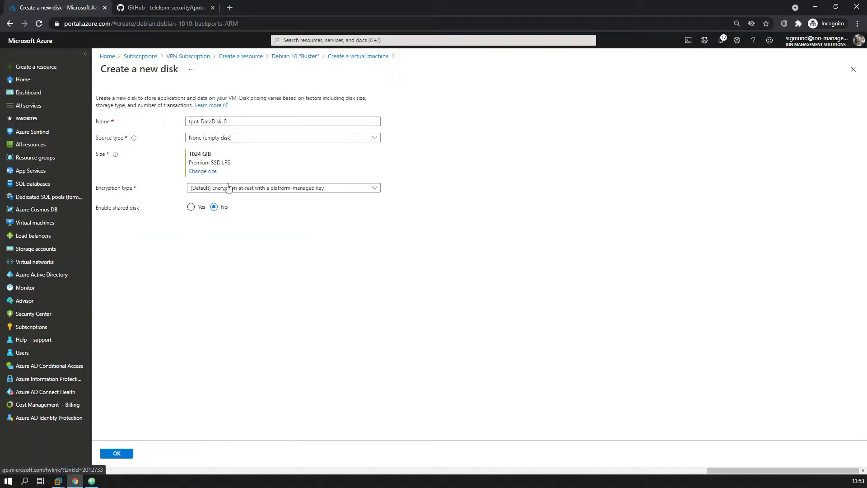
click(201, 172)
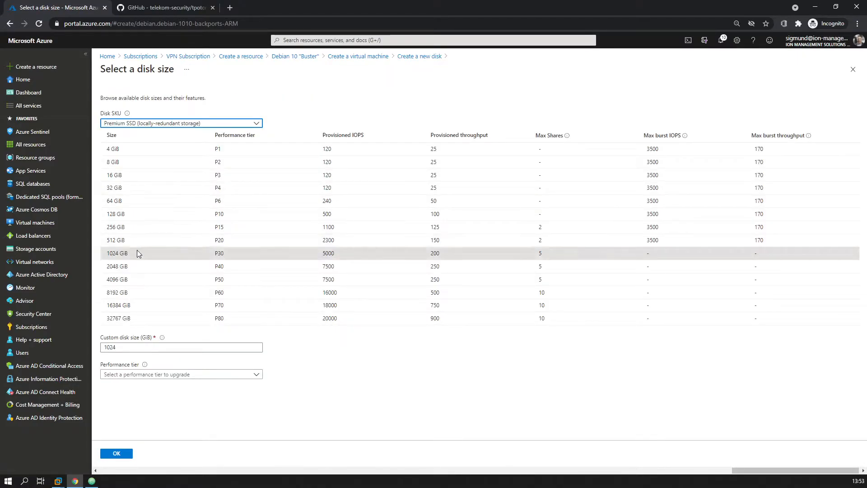
click(136, 214)
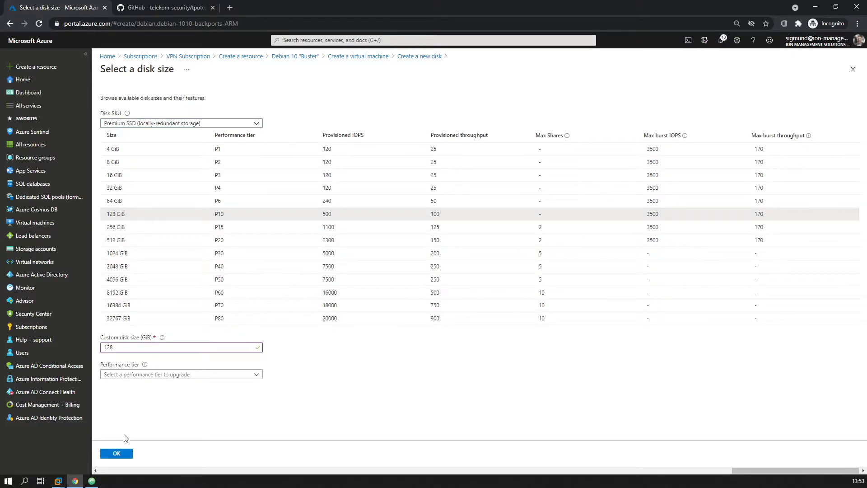
click(121, 453)
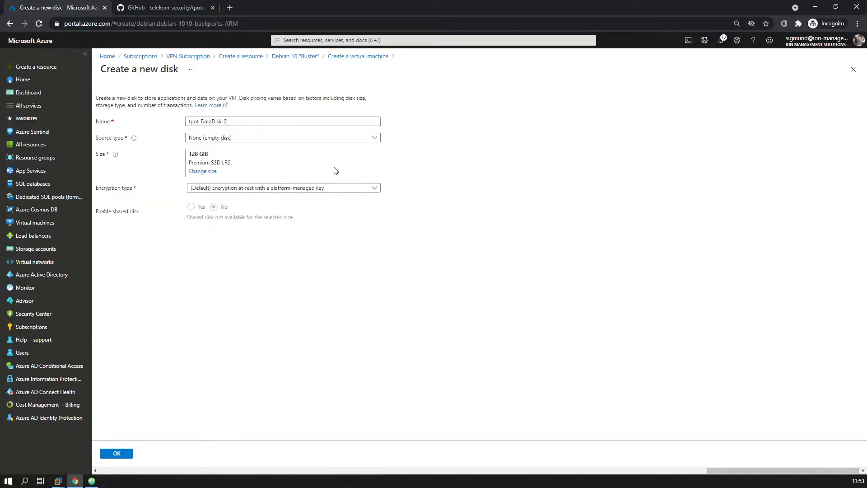
click(123, 456)
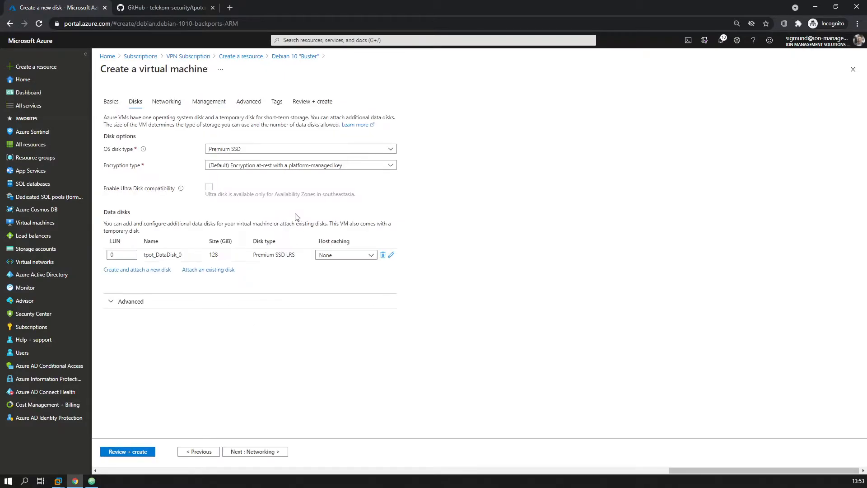
Step: Accept the default networking settings and disable auto-shutdown in the virtual machine's management options
click(277, 453)
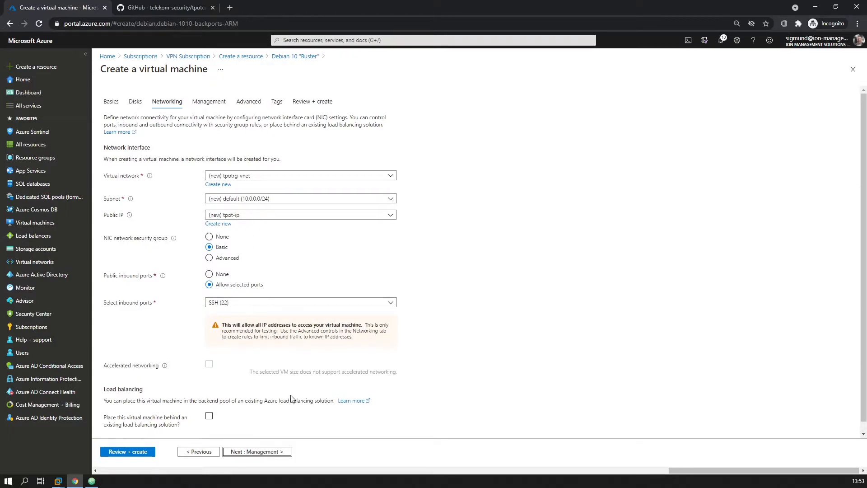
scroll(295, 400, down, 1)
click(266, 452)
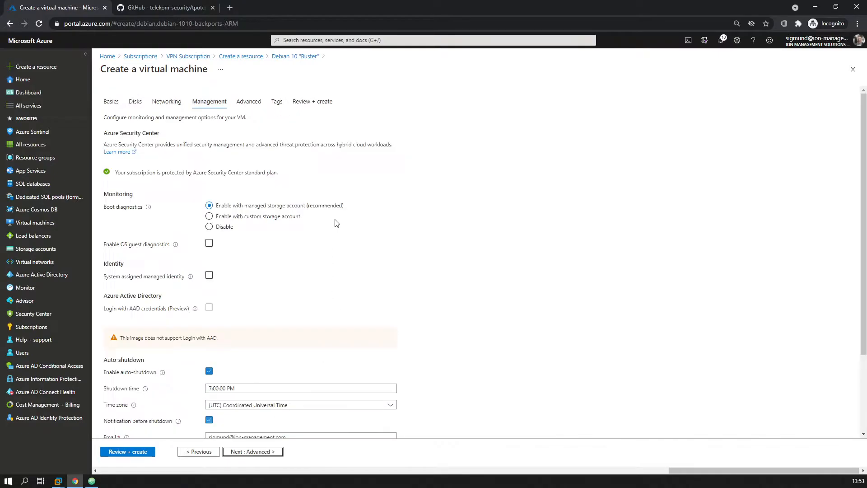
scroll(341, 225, down, 2)
click(210, 269)
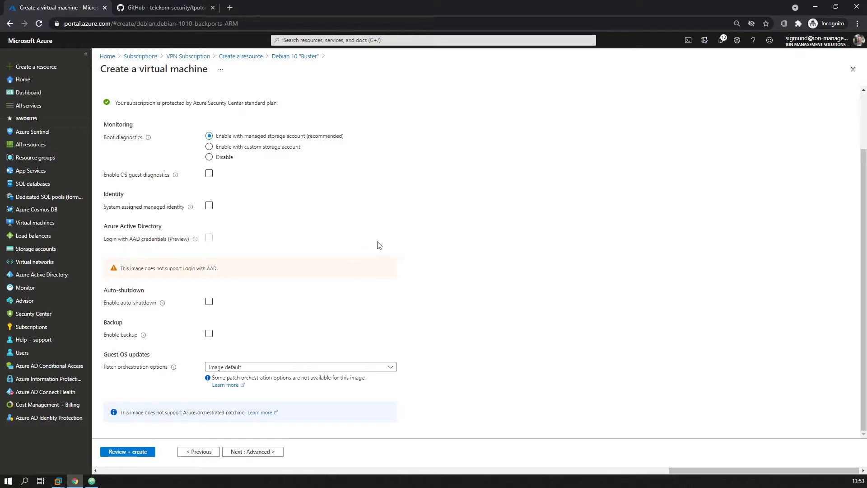
Step: Keep the default advanced and tag settings, then create the virtual machine after reviewing its configuration
scroll(406, 227, up, 2)
scroll(405, 227, down, 2)
click(254, 452)
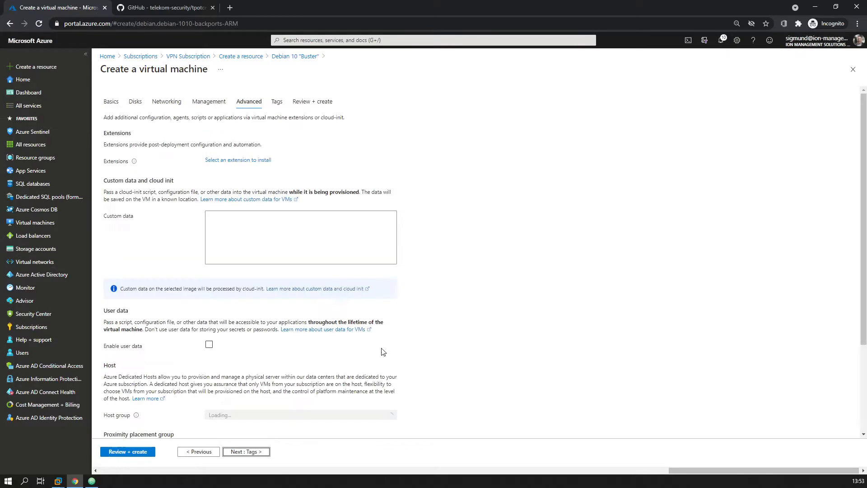
click(265, 452)
click(265, 452)
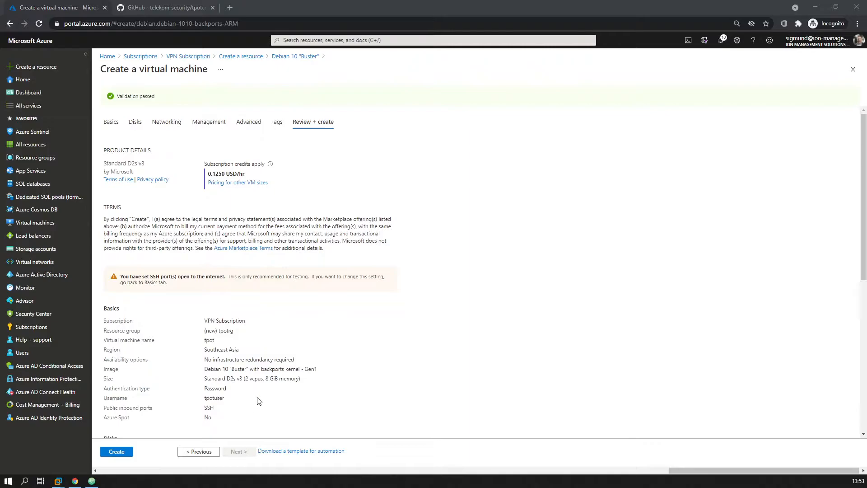
click(122, 453)
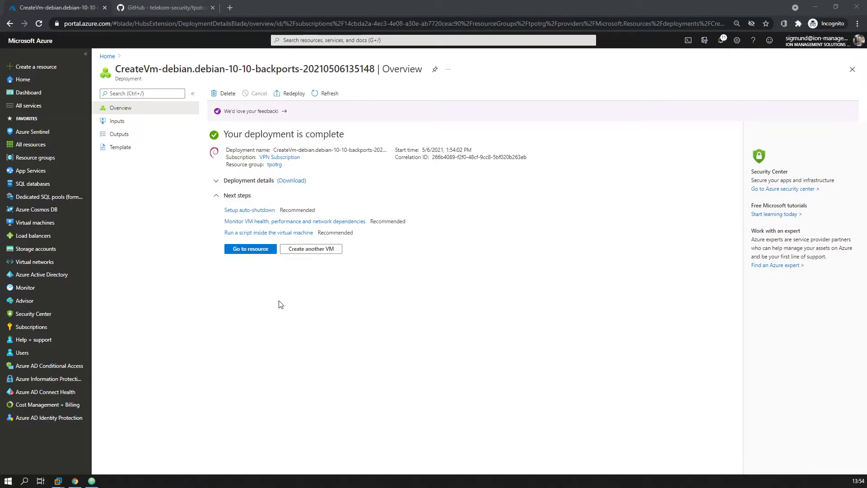
Step: Open the deployed tpot virtual machine's public IP configuration and select its IP address for copying
click(257, 250)
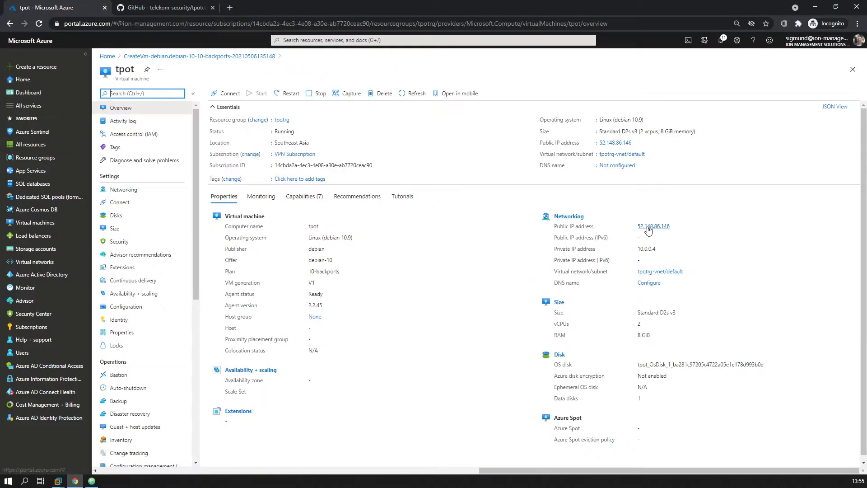
click(643, 230)
double_click(228, 146)
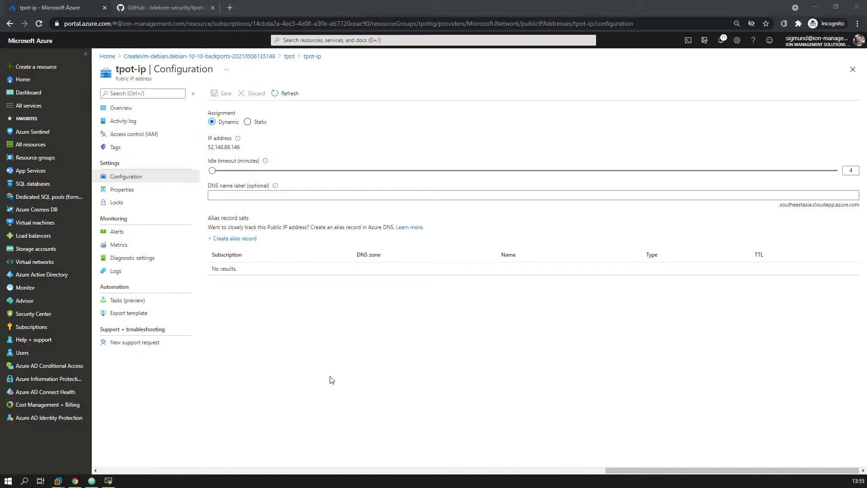
Step: Switch to MobaXterm and start a new SSH session in the Demos folder with remote host 52.148.86.146
click(108, 481)
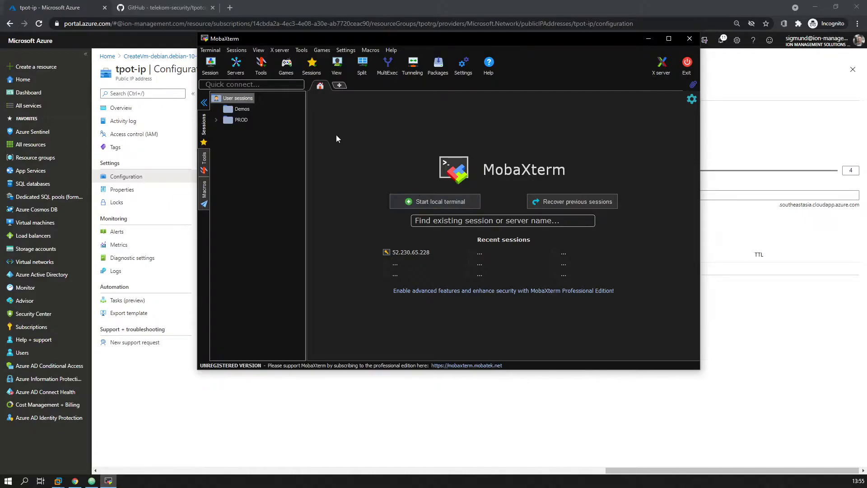
right_click(255, 112)
click(271, 115)
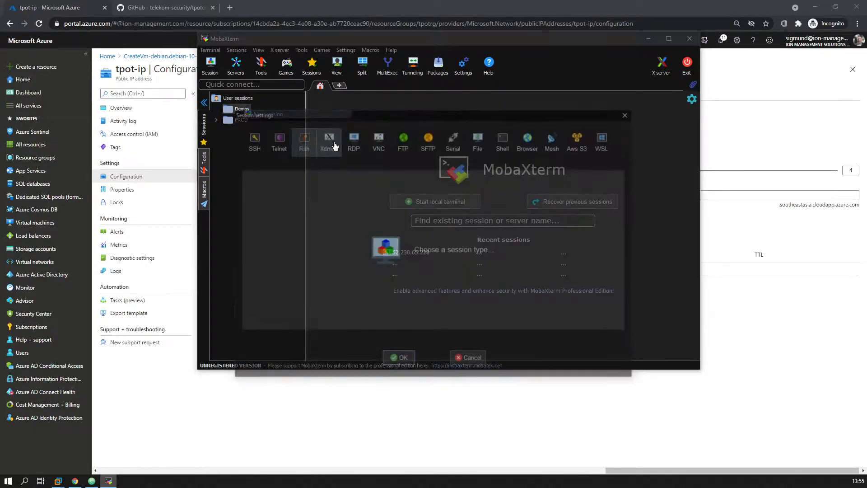
click(251, 139)
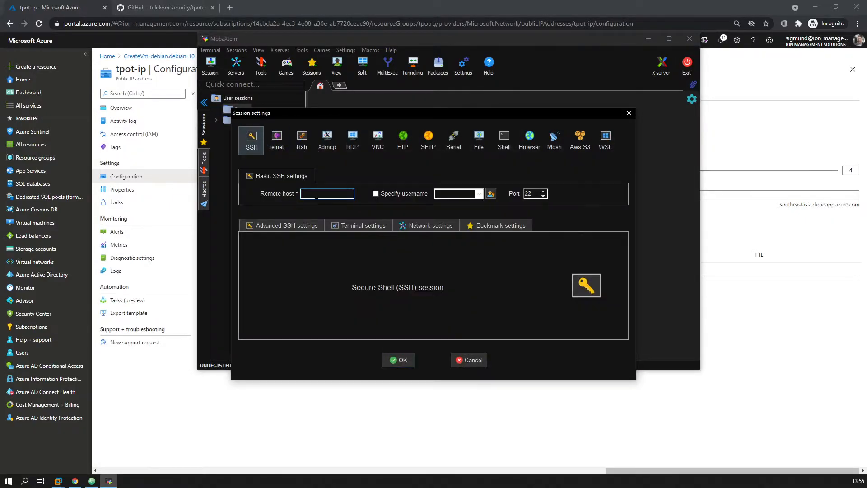
text(52.148.86.146)
Step: Save a new credential named TPOT with the username tpotuser and the account password
click(491, 193)
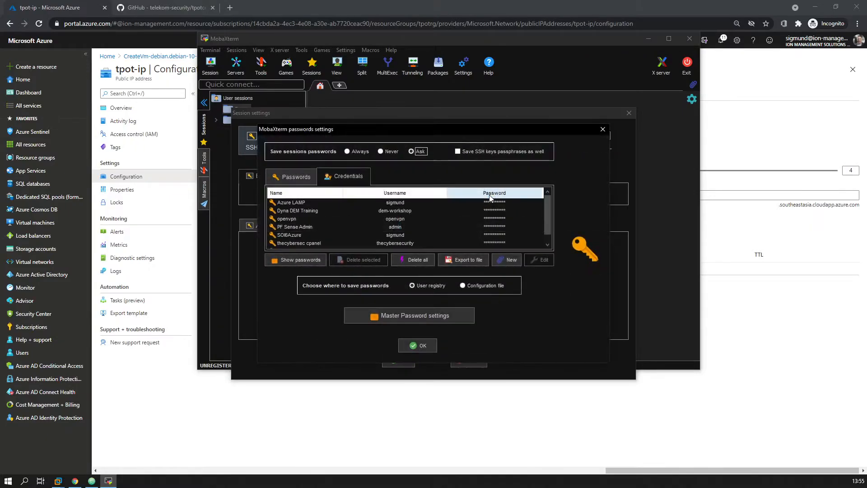
click(512, 261)
click(439, 210)
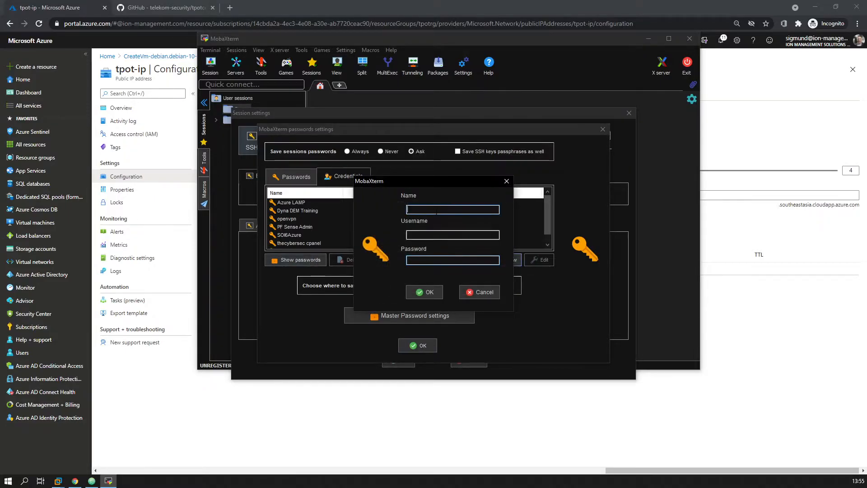
text(TPOT)
click(429, 234)
text(tpotuser)
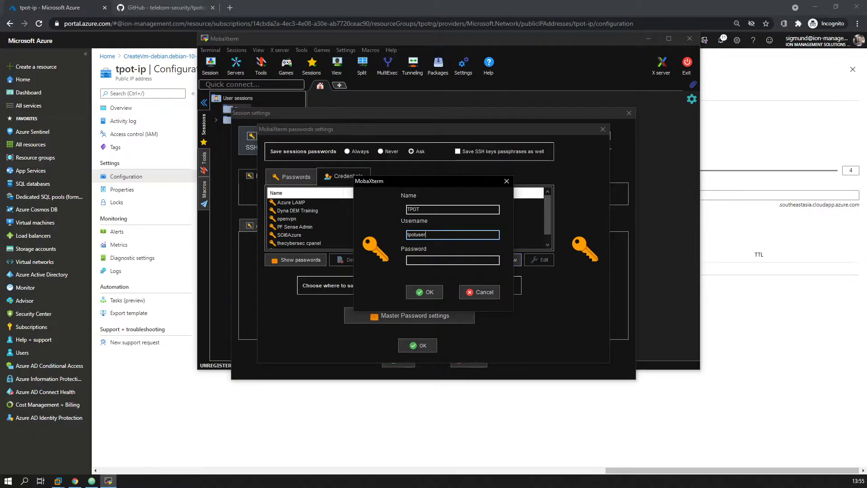
click(414, 260)
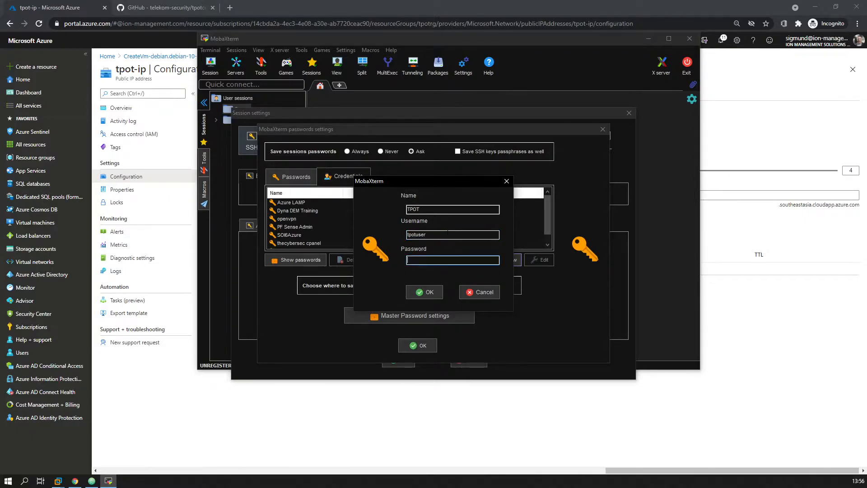
text(*****************)
click(430, 292)
click(418, 345)
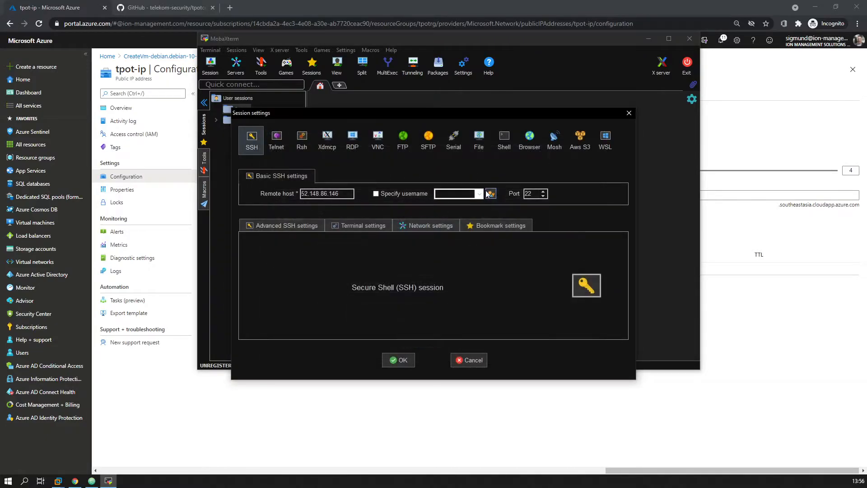
Step: Assign the TPOT credential as the SSH session's username and connect to the server
click(376, 194)
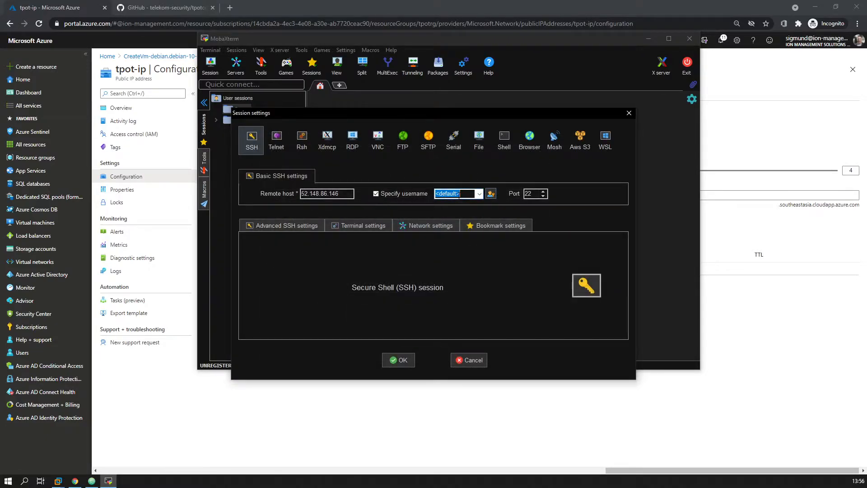
click(478, 195)
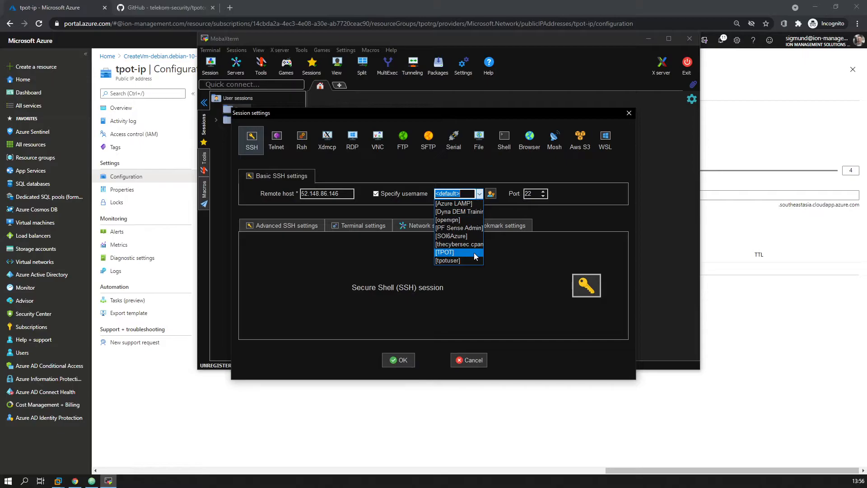
click(474, 251)
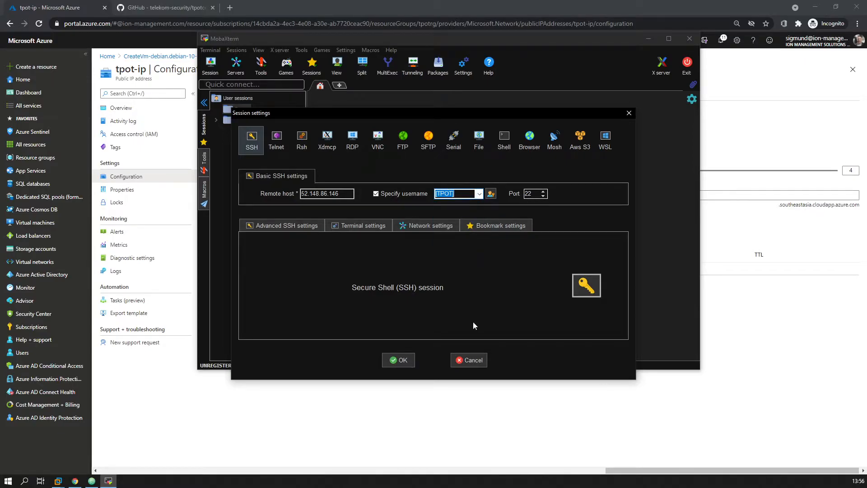
click(398, 360)
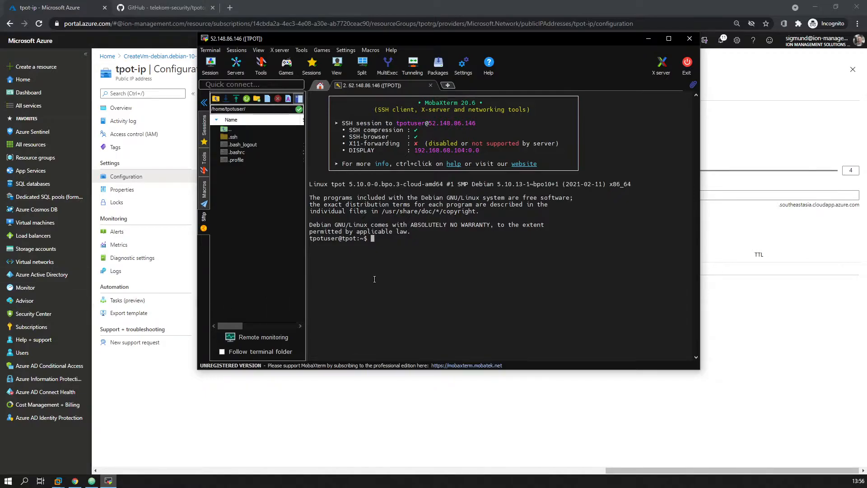
Step: Refresh the package lists with sudo apt update and upgrade the installed packages with sudo apt upgrade -y
text(sudo apt update)
key(Return)
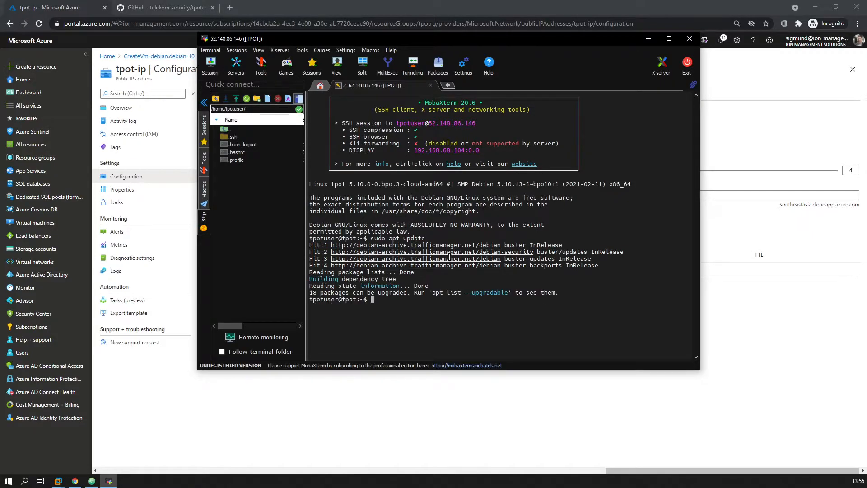
key(ctrl+l)
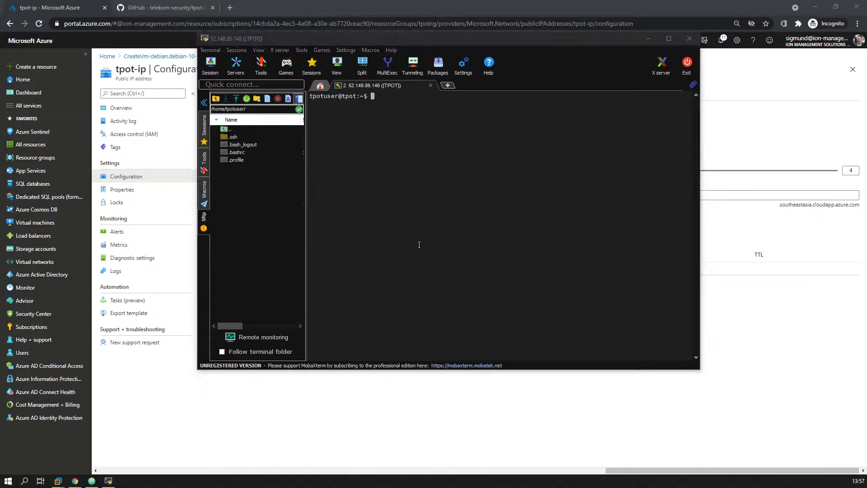
text(sudo apt upgrade )
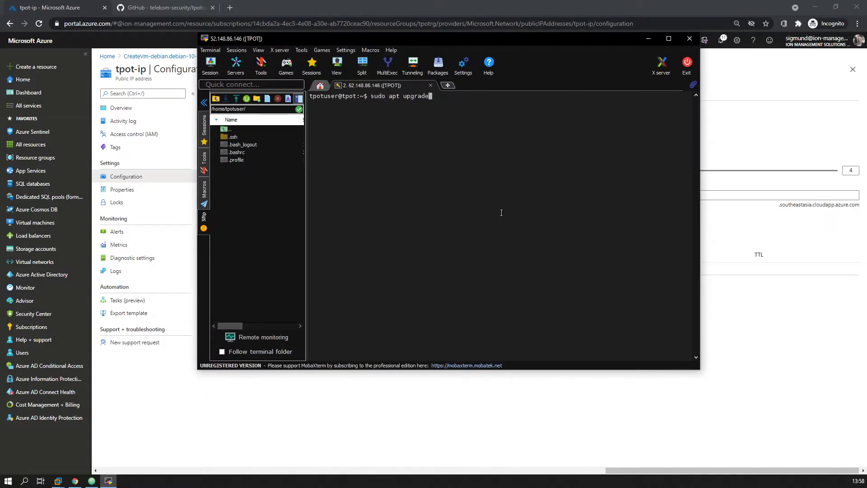
text(-y)
key(Return)
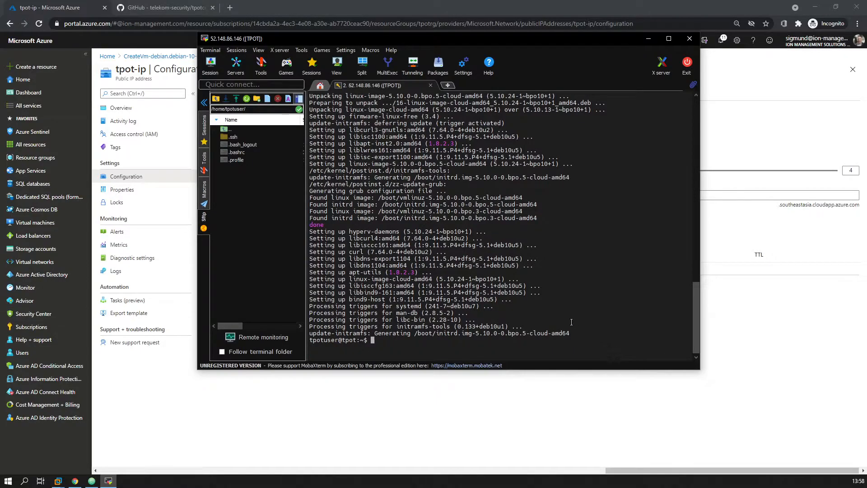
Step: Install Git on the server with sudo apt install git and accept the installation
text(p apt install git)
key(Return)
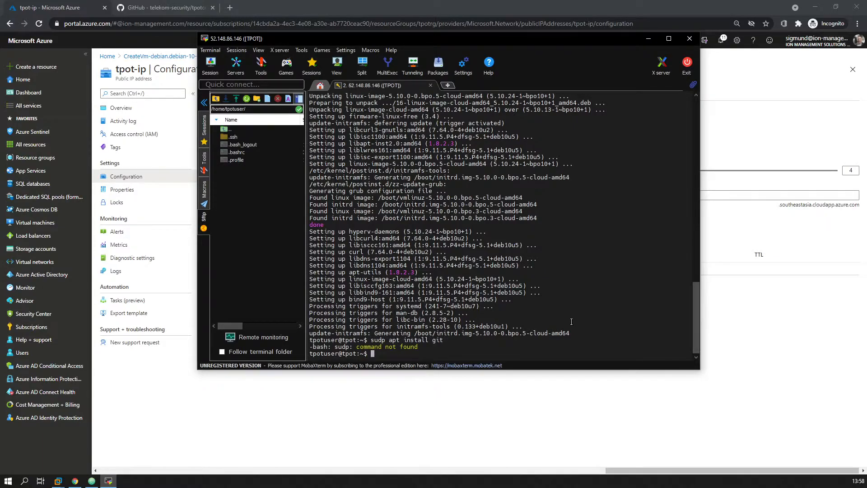
key(Up)
key(Left)
key(Left)
key(Left)
key(Left)
key(Left)
key(Left)
key(Left)
key(BackSpace)
text(o)
key(Return)
text(Y)
key(Return)
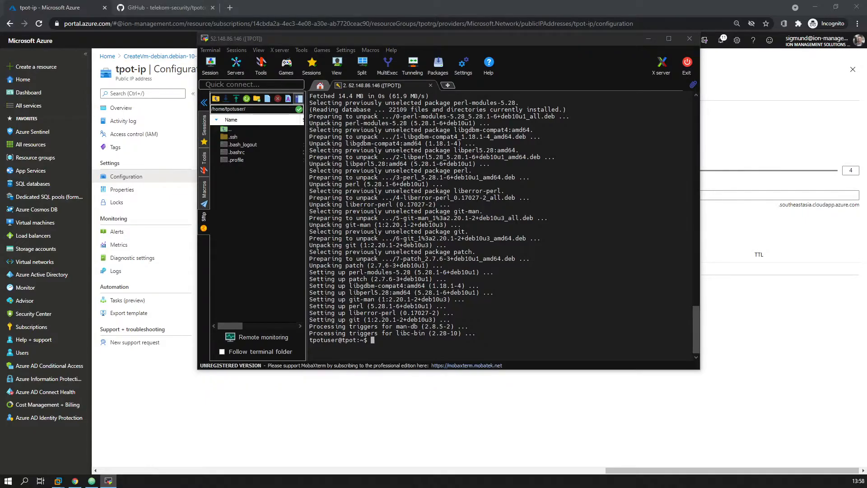
click(451, 294)
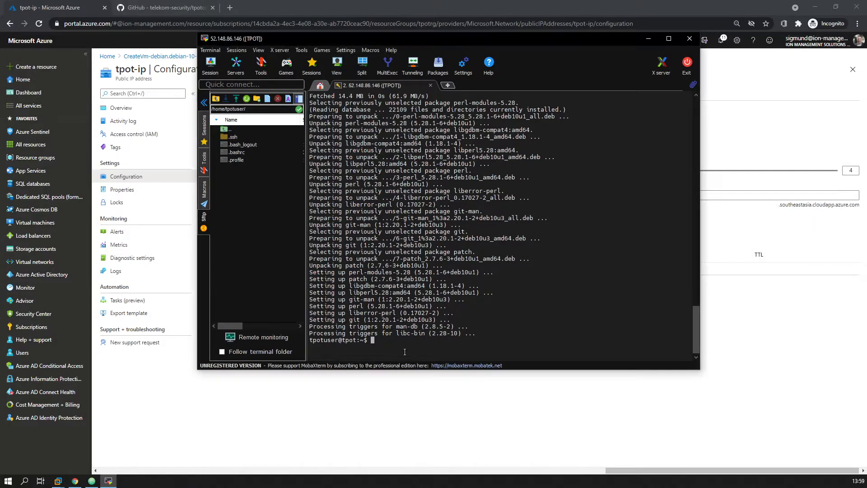
right_click(454, 289)
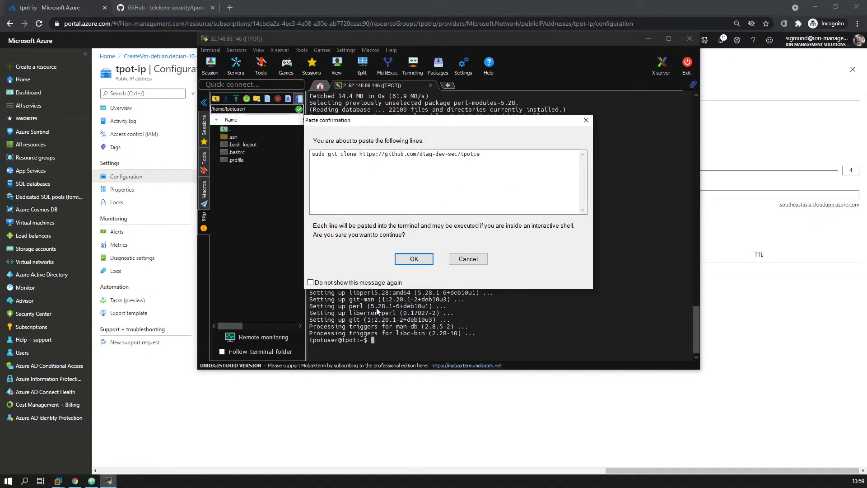
click(414, 259)
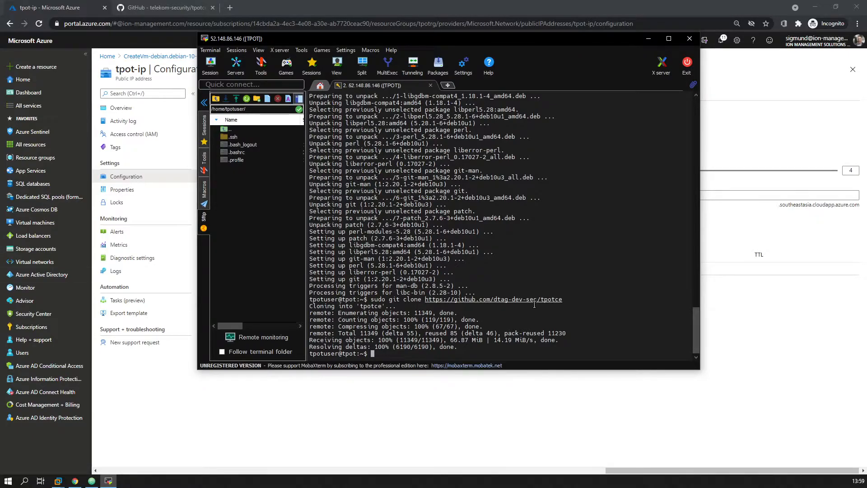
Step: Run the install script in tpotce/iso/installer with sudo and the option --type=user
text(s)
text(udo /)
key(BackSpace)
text(tp)
key(Tab)
text(ins)
key(Tab)
key(BackSpace)
key(BackSpace)
key(BackSpace)
key(BackSpace)
key(BackSpace)
key(BackSpace)
key(BackSpace)
key(BackSpace)
key(BackSpace)
key(BackSpace)
key(BackSpace)
text(installer)
key(BackSpace)
key(BackSpace)
key(BackSpace)
key(BackSpace)
key(BackSpace)
key(BackSpace)
key(BackSpace)
key(BackSpace)
text(so/in)
key(Tab)
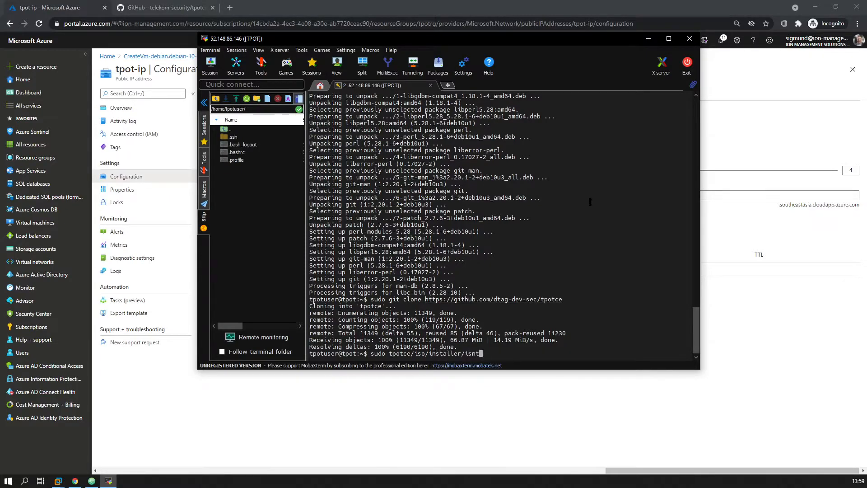
text(in)
key(Tab)
text(--type=user)
key(Return)
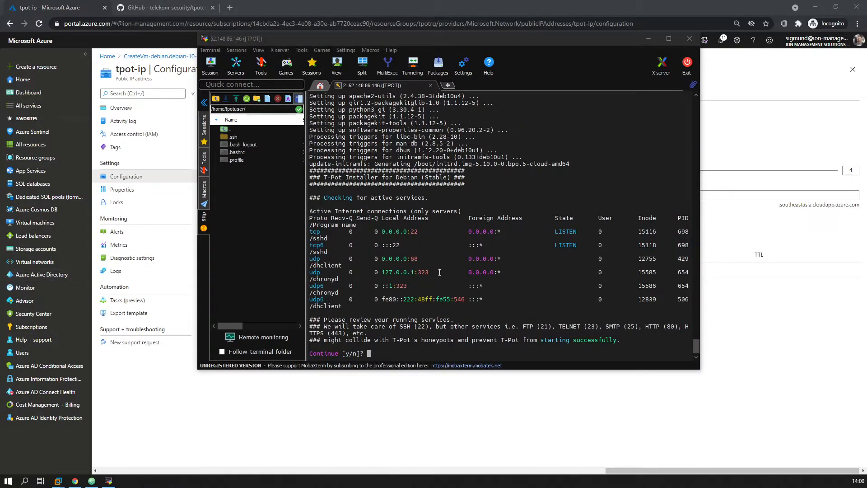
Step: Continue past the active services check and choose the STANDARD T-Pot edition
click(438, 272)
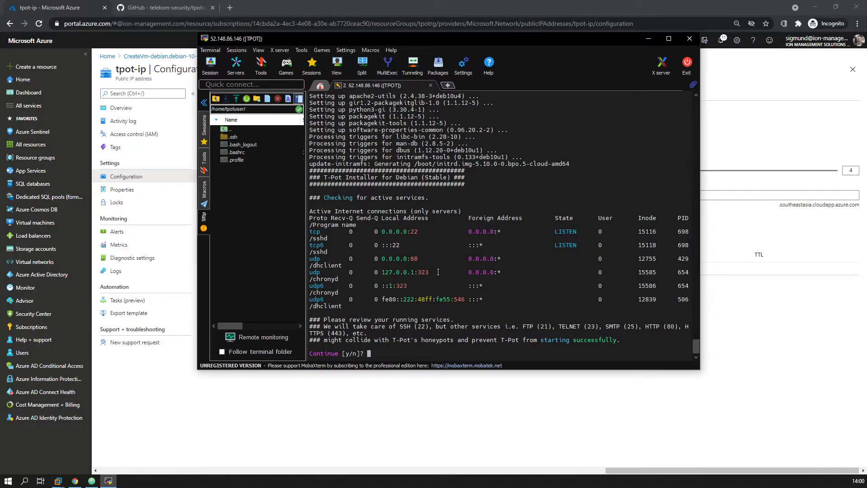
text(y)
key(Return)
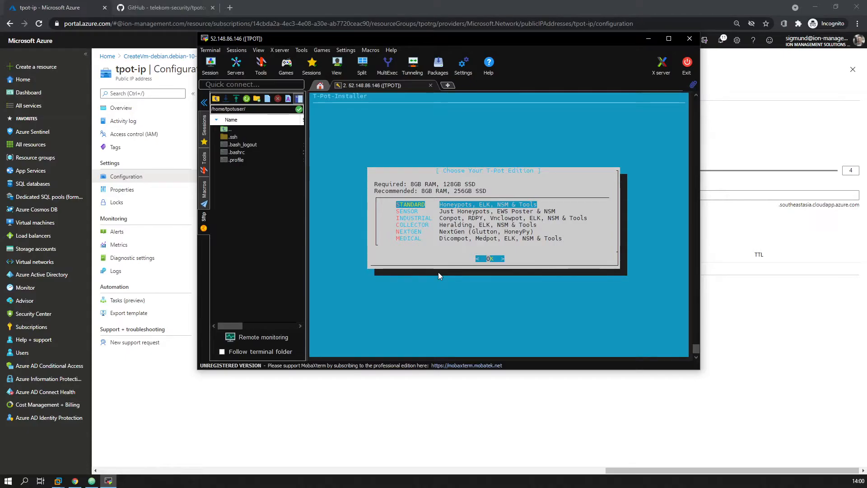
key(Return)
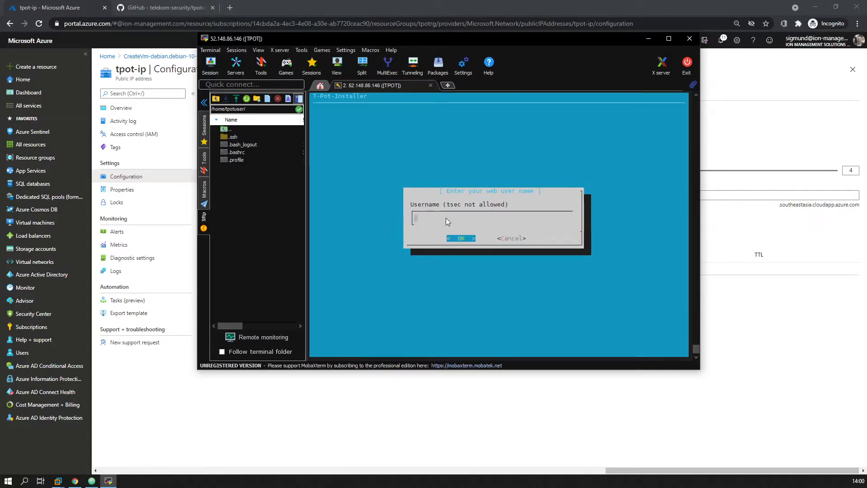
Step: Set the T-Pot web username to tpotweb and confirm it
text(tputweb)
key(BackSpace)
key(BackSpace)
key(BackSpace)
key(BackSpace)
key(BackSpace)
text(otweb)
key(Return)
key(Return)
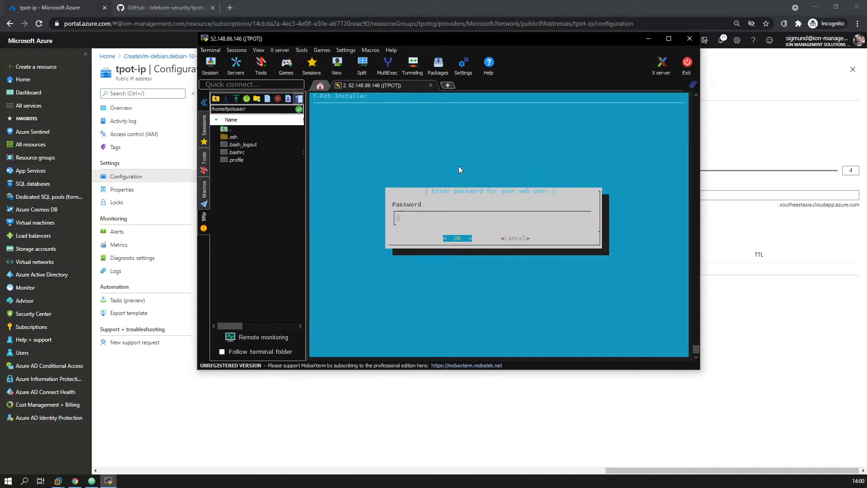
Step: Enter the web user's password and repeat it to start the T-Pot installation
text(*****************)
key(Return)
text(****************)
key(Return)
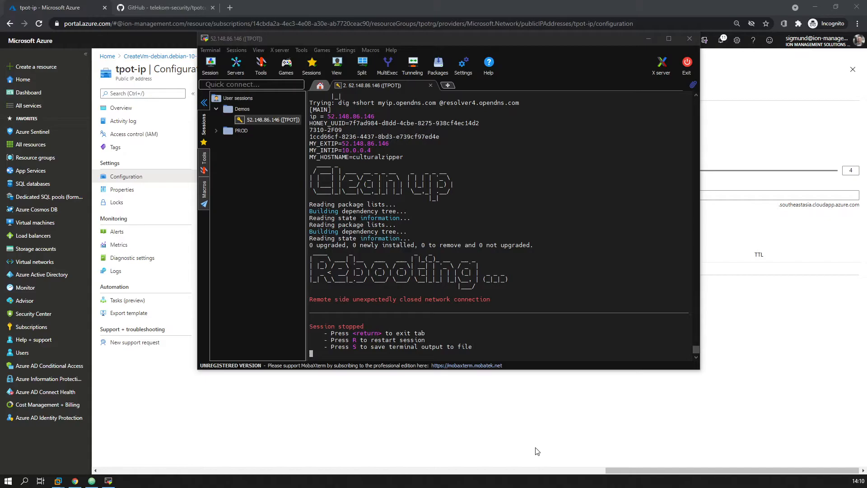
Step: Switch back to the Azure portal and open the tpot virtual machine's overview
click(330, 447)
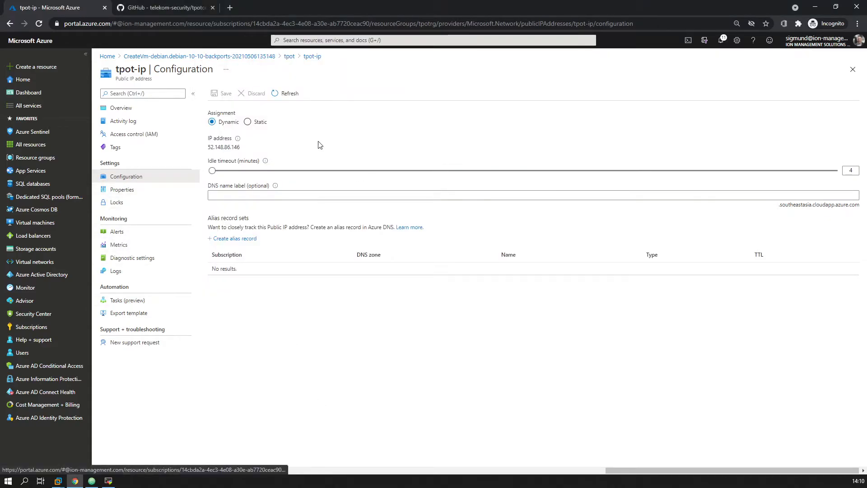
click(289, 57)
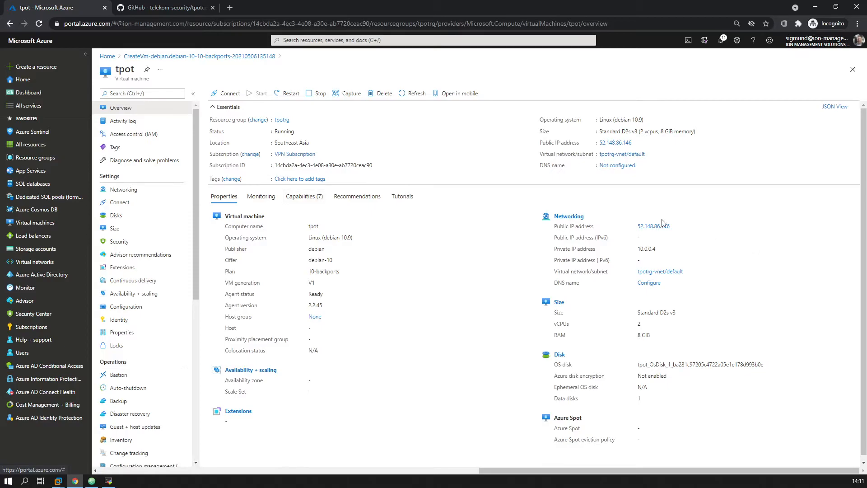
Step: Open the tpot machine's networking settings, check the planned port rules in the Atom notes, and start a new inbound port rule
click(566, 216)
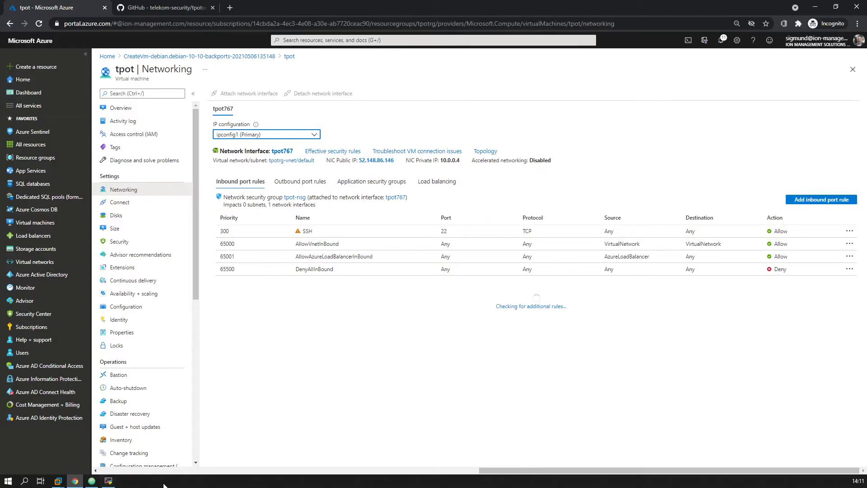
click(92, 481)
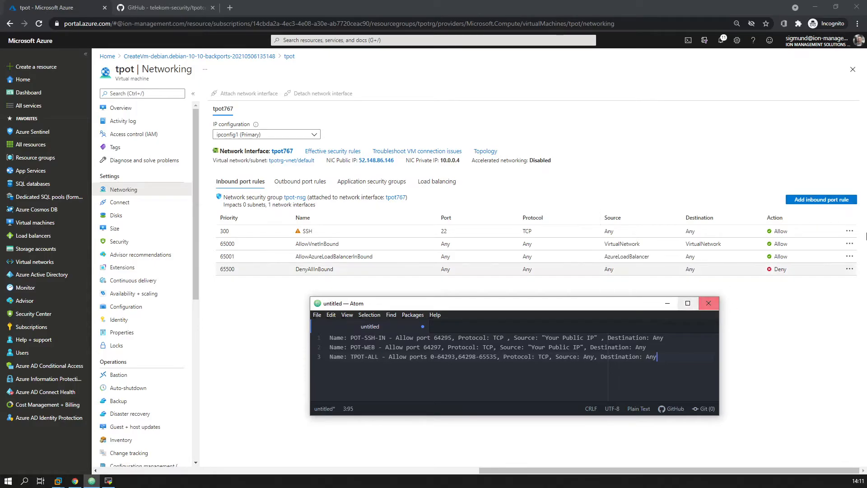
click(837, 204)
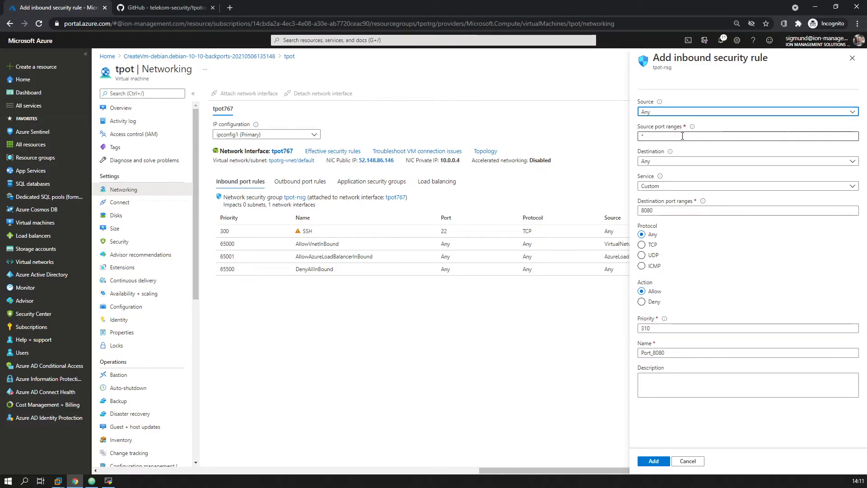
Step: Keep the inbound rule's destination at Any and service at Custom, and set its protocol to TCP
click(688, 162)
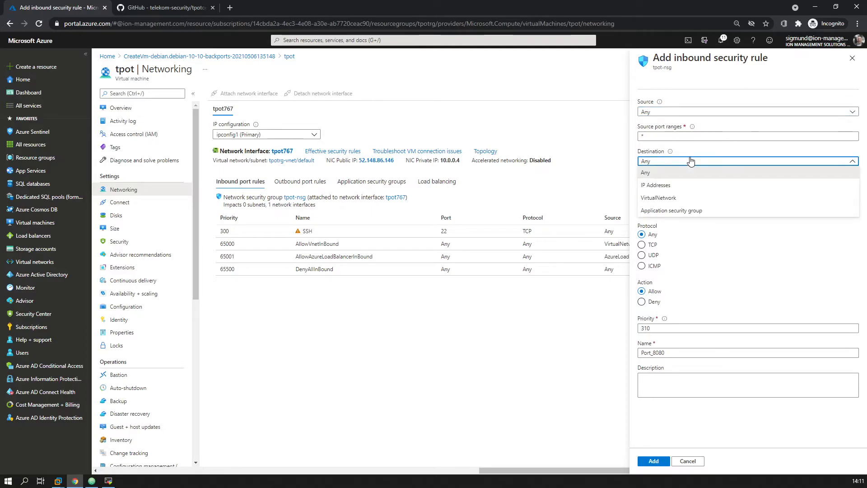
click(691, 161)
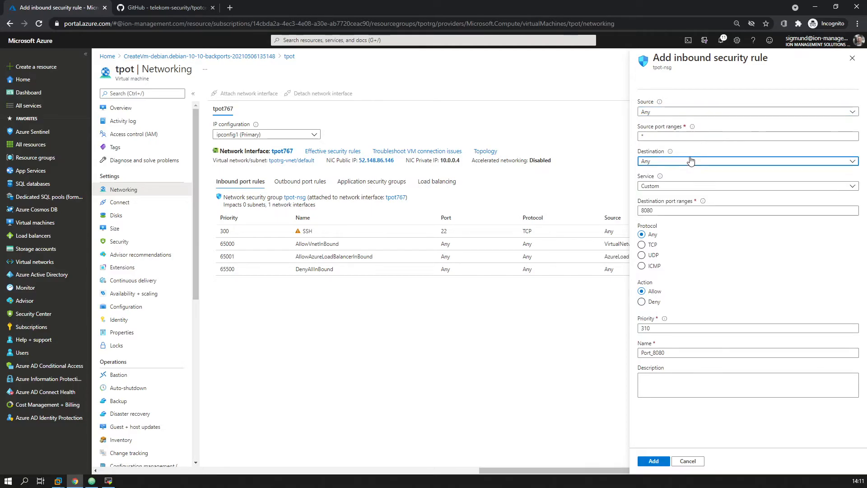
click(665, 187)
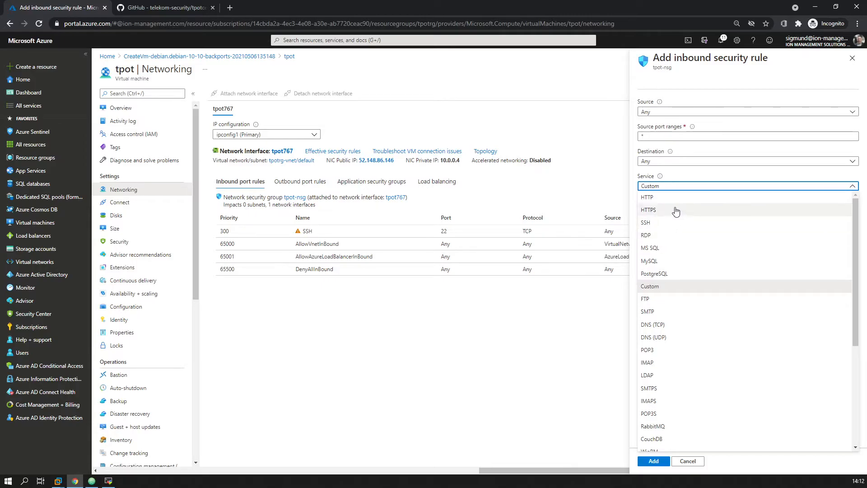
click(677, 188)
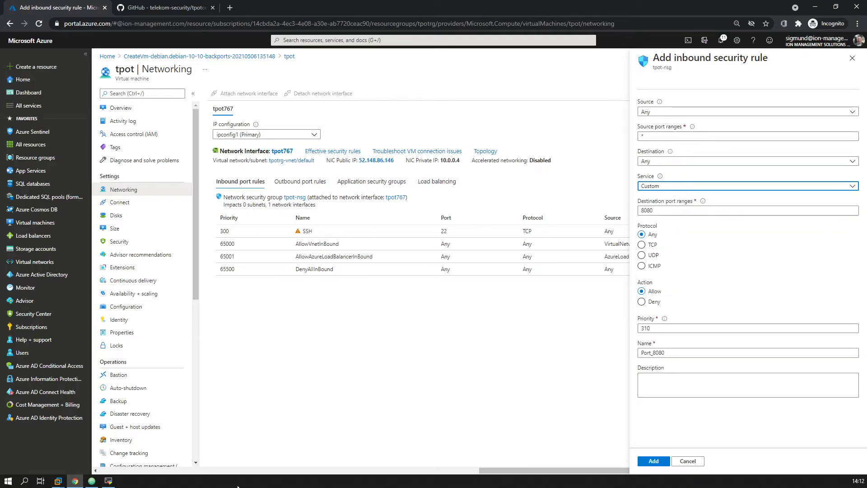
click(91, 482)
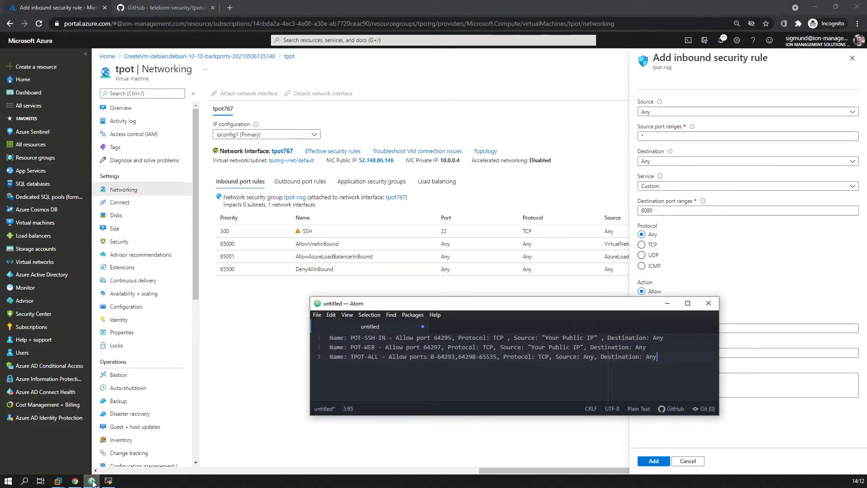
click(91, 481)
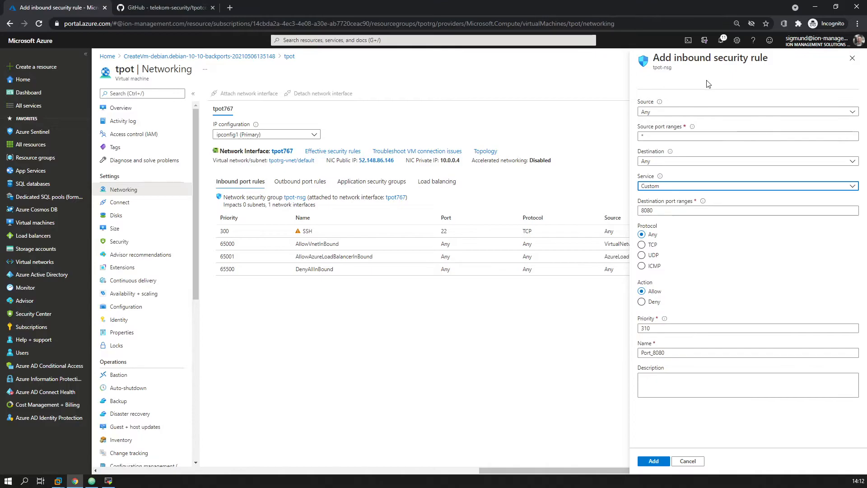
click(652, 246)
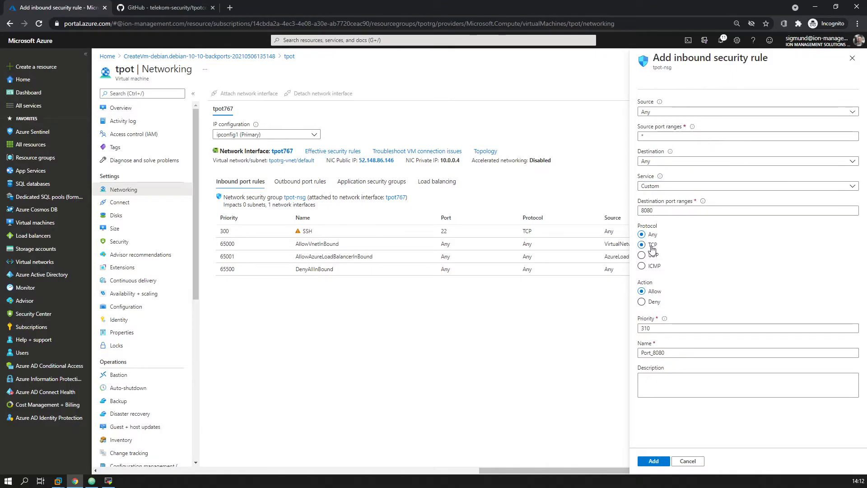
Step: Look up the POT-WEB port in the Atom notes and set the rule's destination port range to 64297
drag(675, 211, 639, 210)
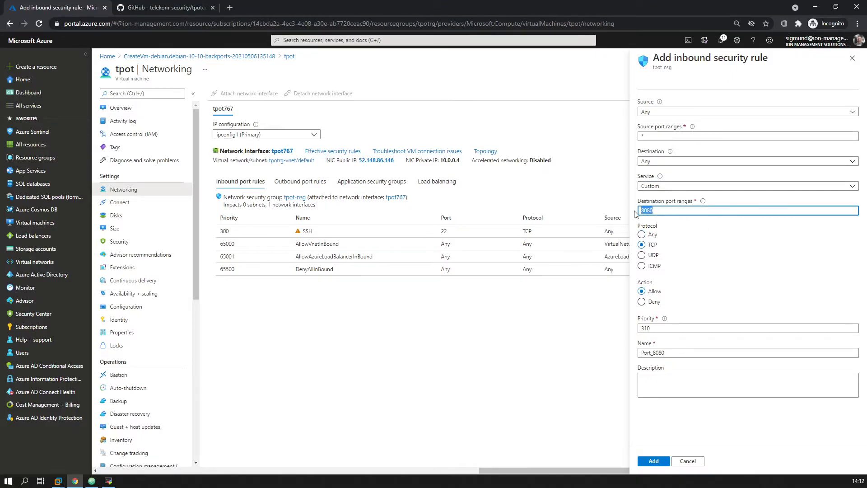
click(109, 481)
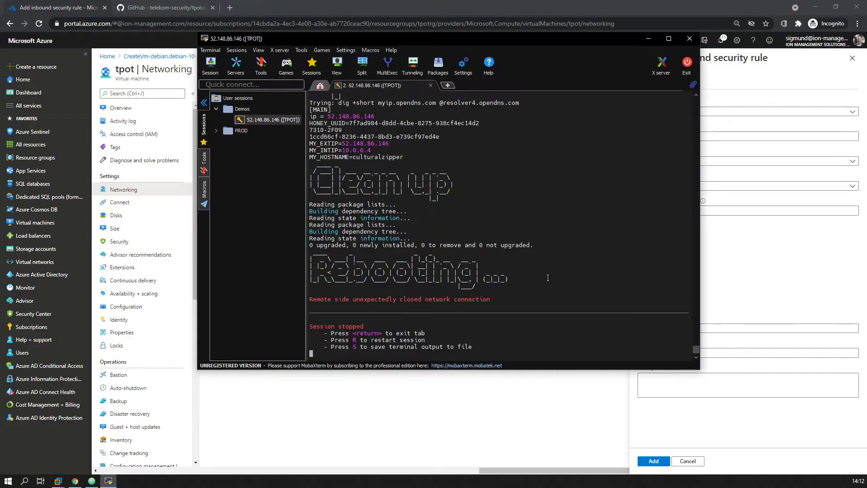
click(368, 429)
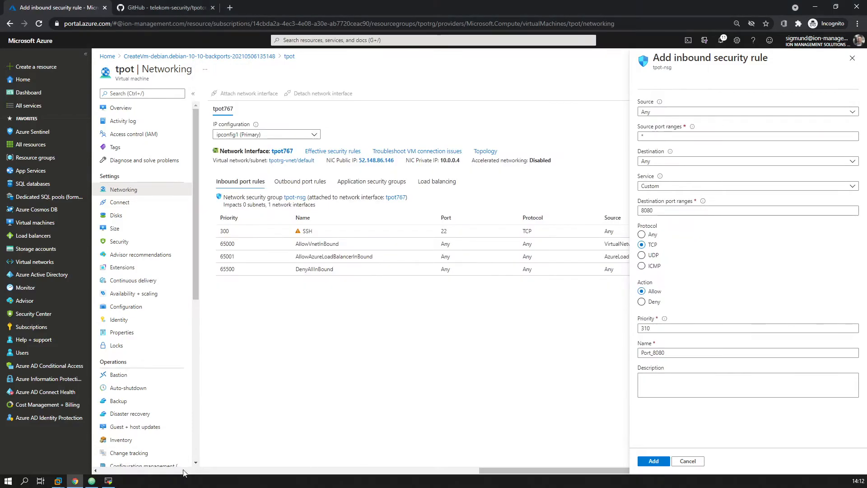
click(92, 481)
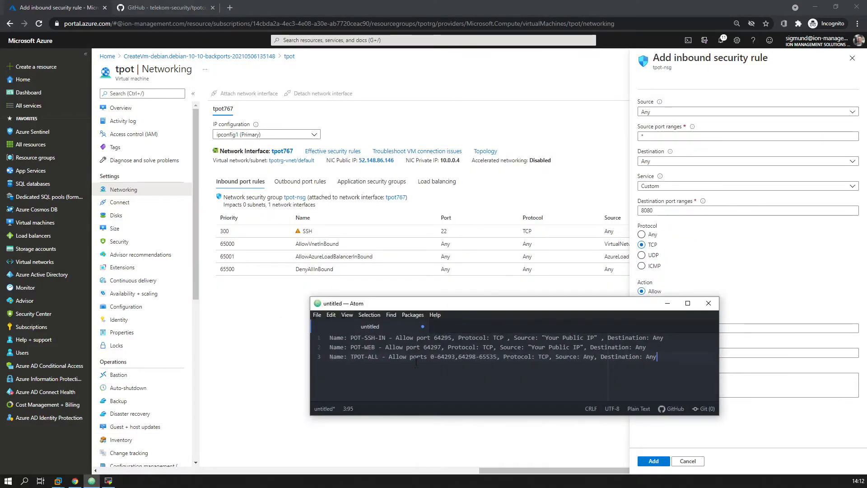
double_click(432, 347)
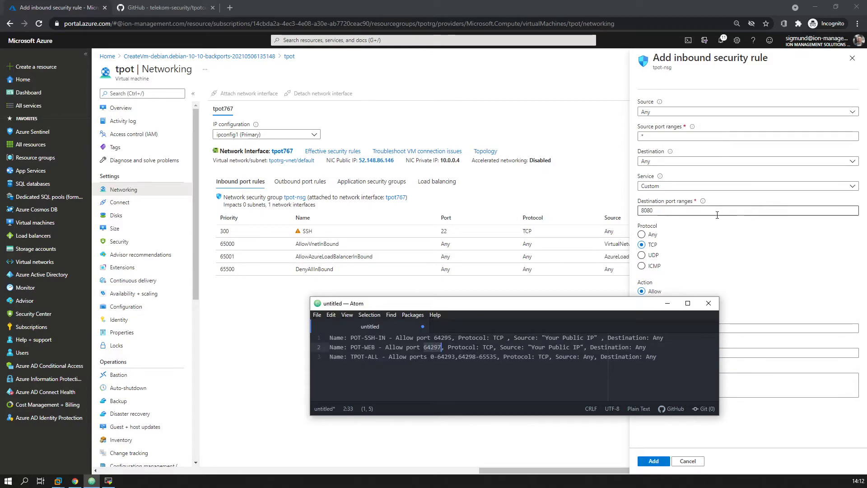
click(728, 247)
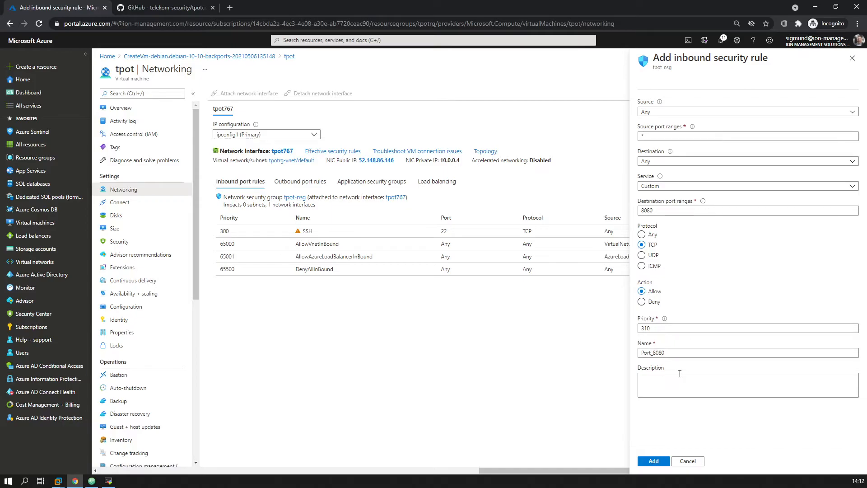
double_click(672, 210)
text(64297)
Step: Name the inbound rule Port_64297 and add it to the network security group
drag(680, 351, 653, 352)
text(64297)
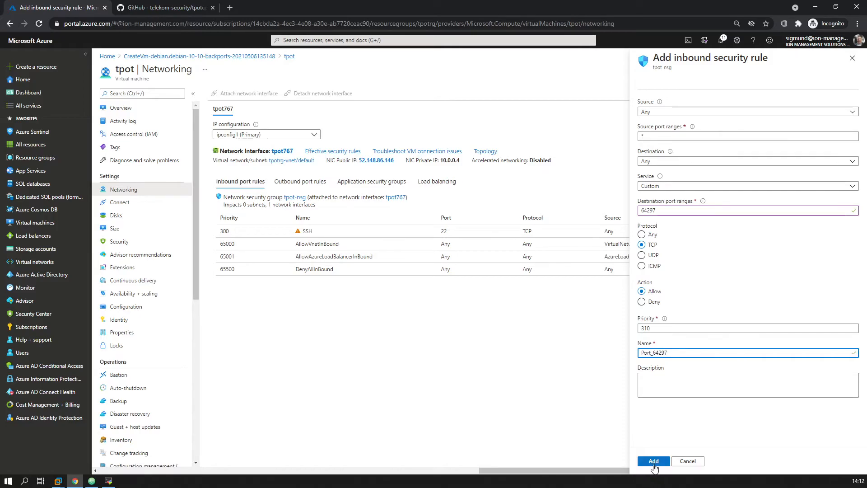
click(653, 461)
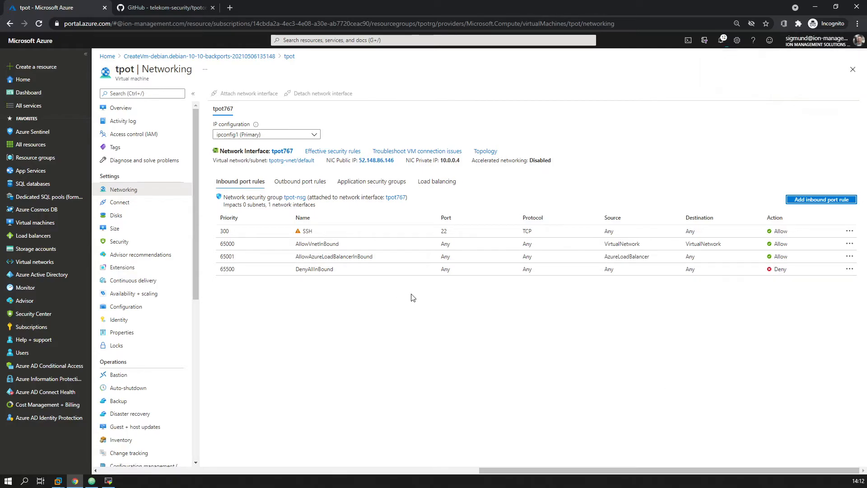
click(109, 480)
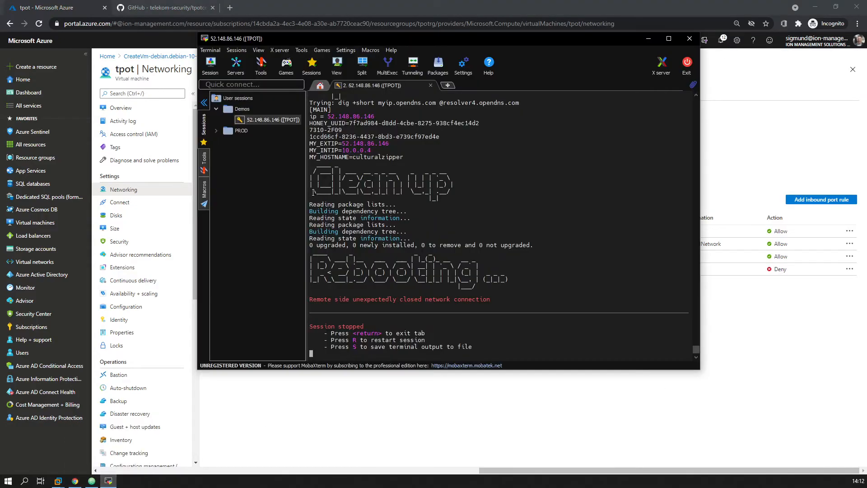
click(399, 420)
click(92, 481)
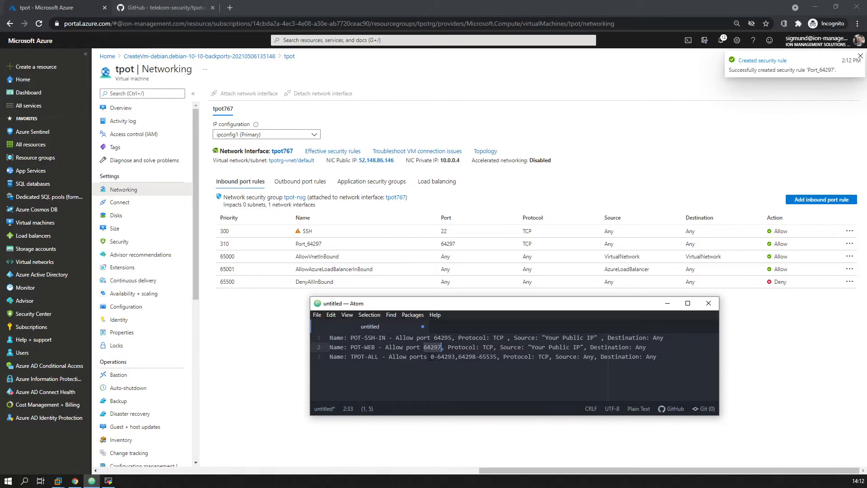
drag(431, 357, 497, 357)
key(ctrl+c)
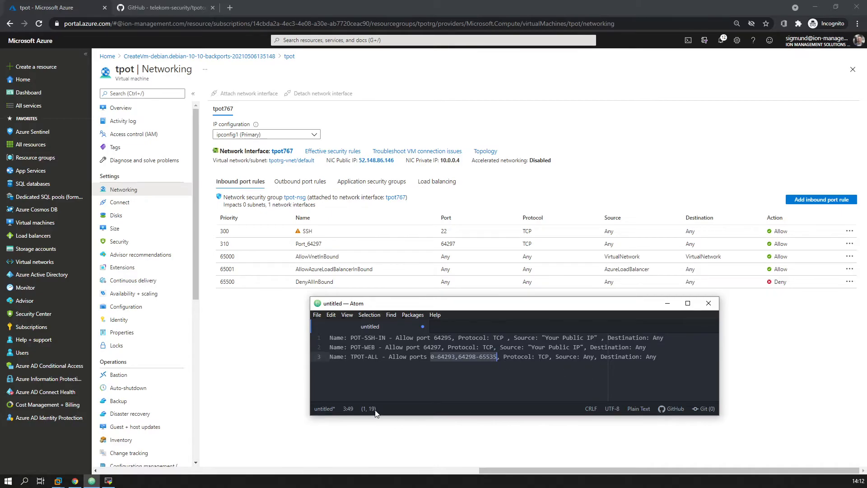
click(302, 378)
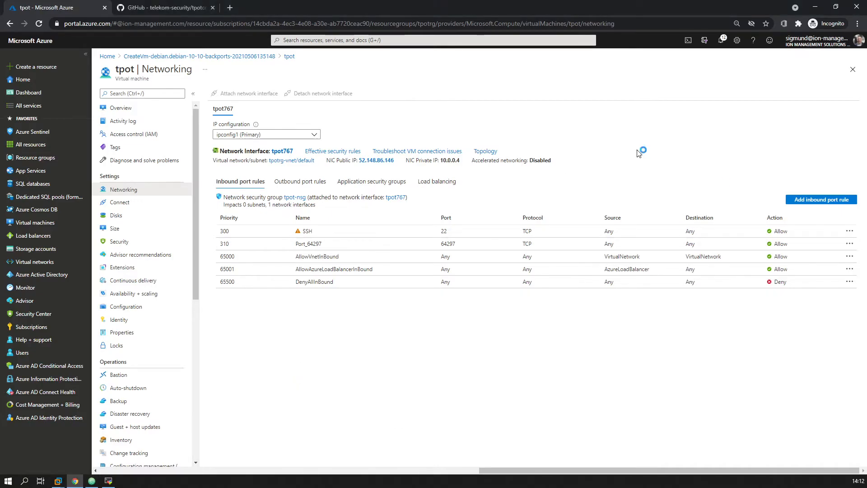
click(820, 200)
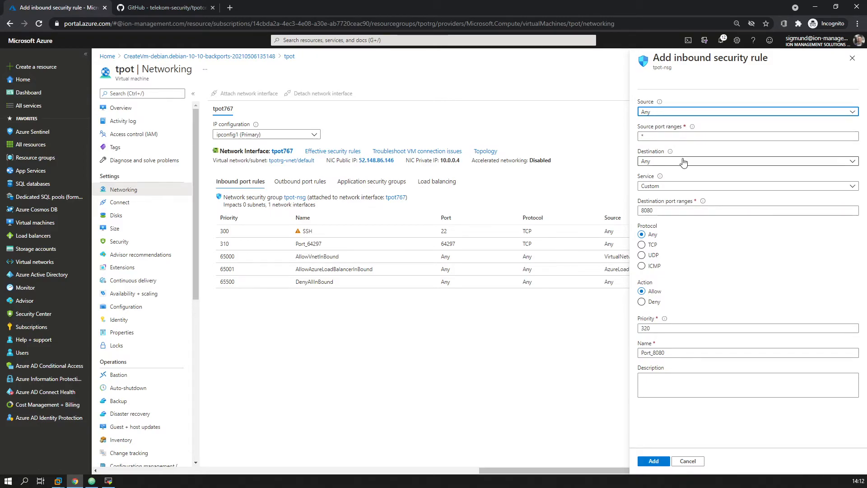
click(715, 210)
key(ctrl+a)
key(ctrl+v)
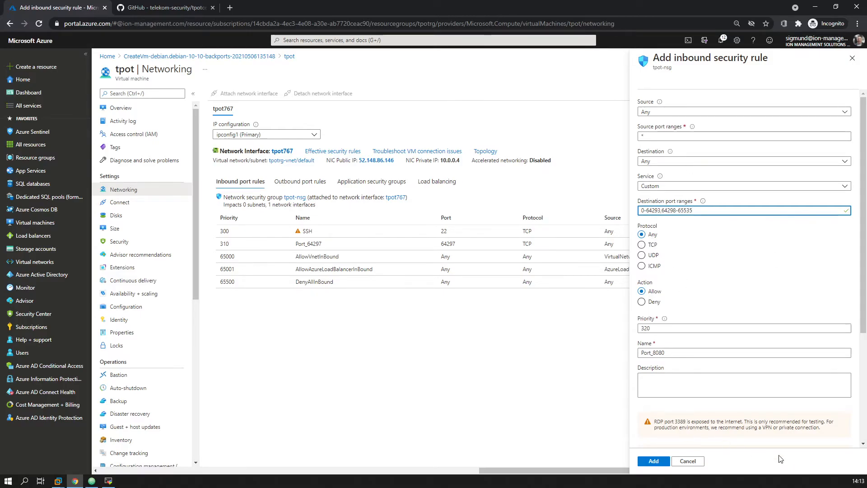
click(648, 247)
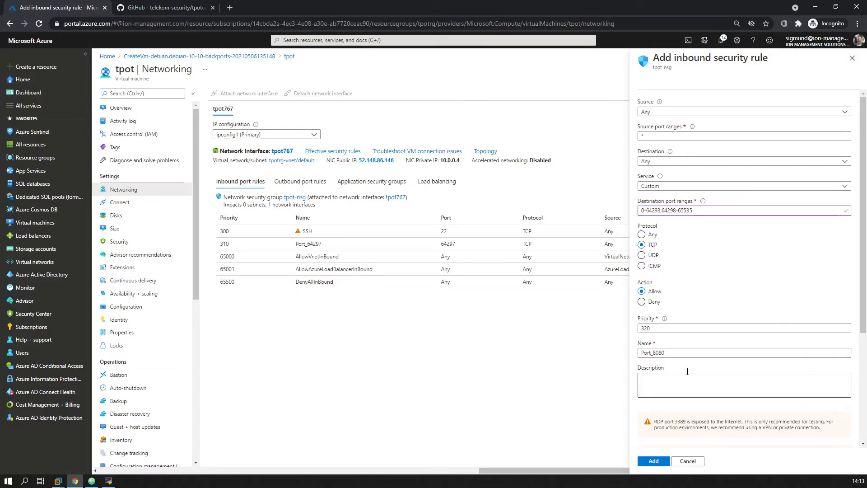
Step: Name the second inbound rule tpot_ports and add it to the network security group
scroll(741, 278, down, 2)
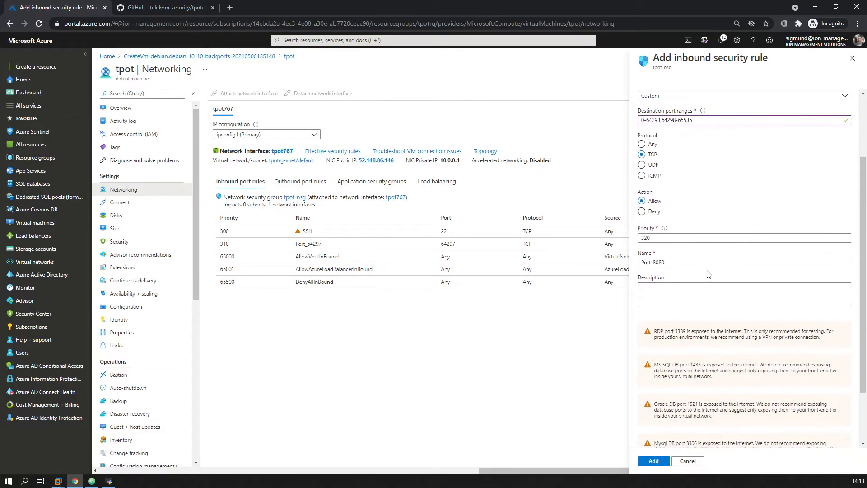
double_click(684, 263)
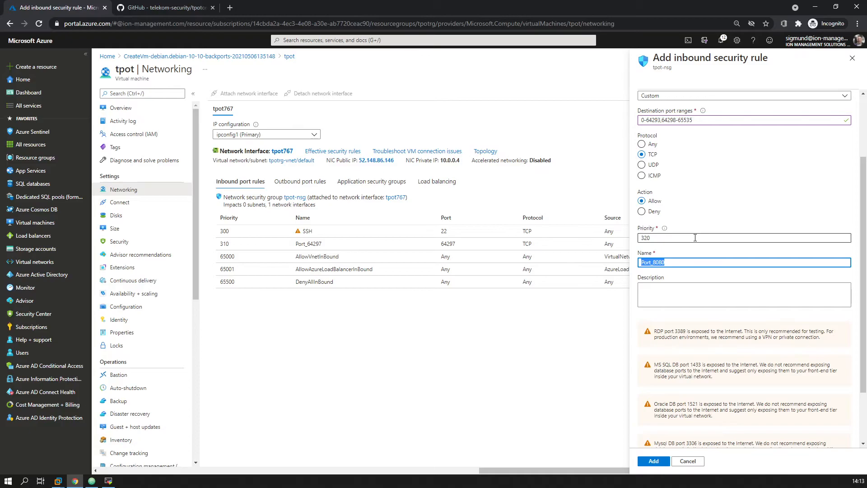
text(tpot_ports)
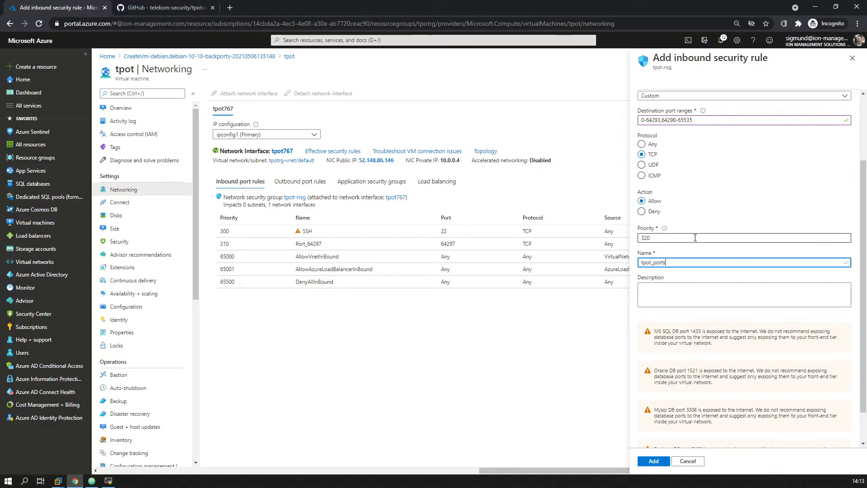
scroll(736, 355, down, 1)
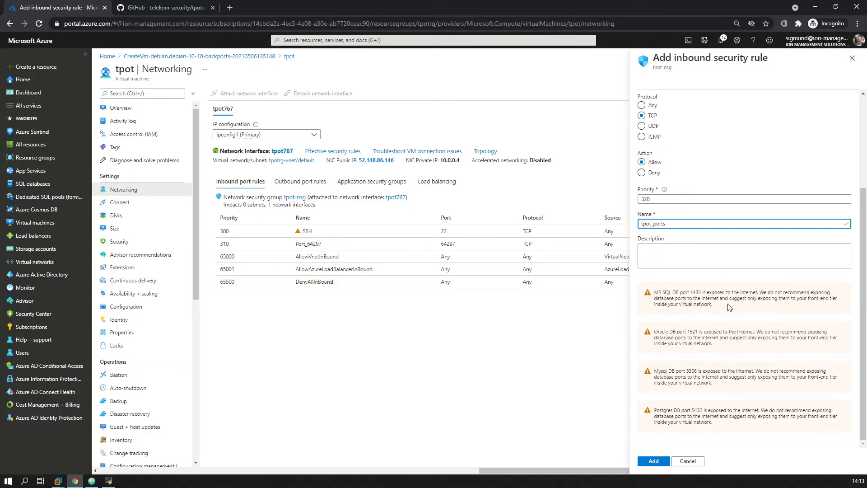
scroll(723, 353, up, 1)
click(658, 465)
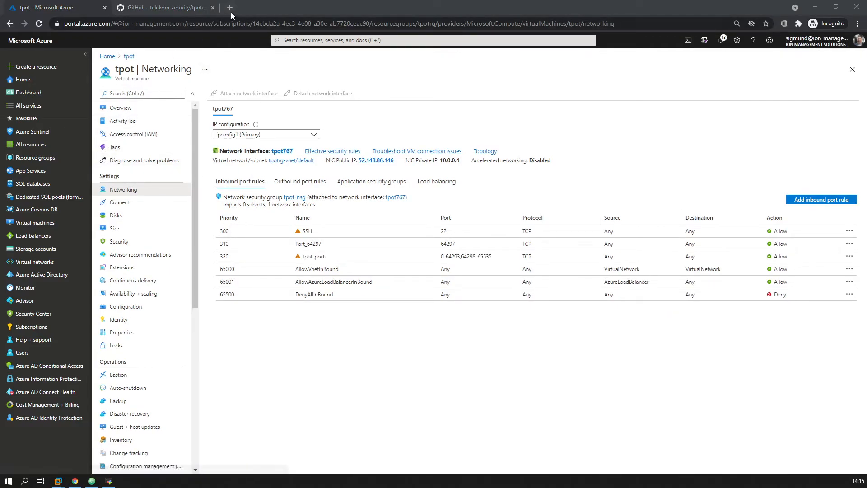
click(229, 8)
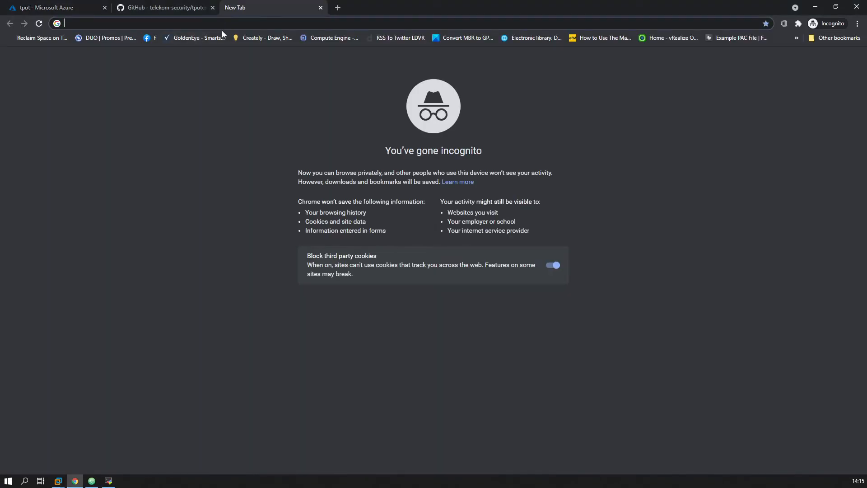
text(https:)
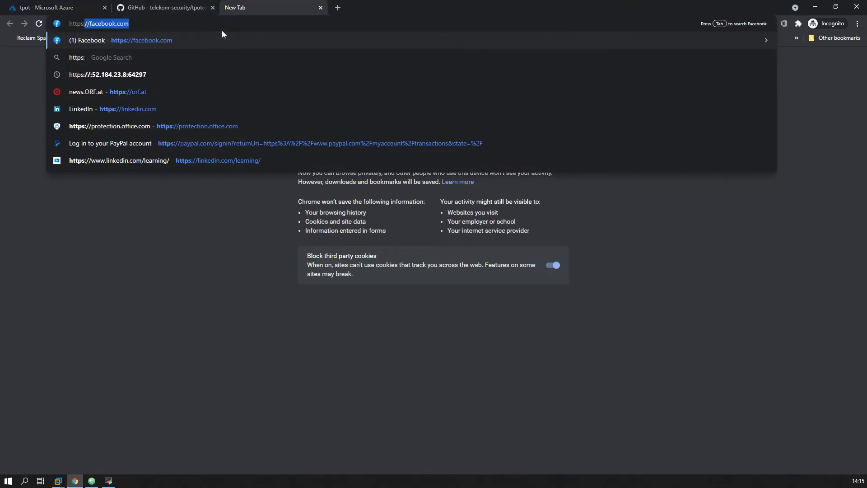
key(Right)
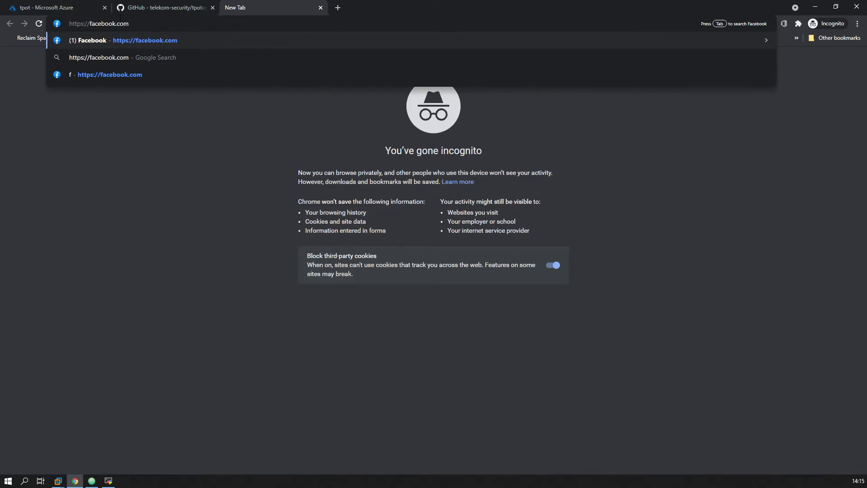
key(ctrl+shift+Left)
key(BackSpace)
text(52.148.86.146)
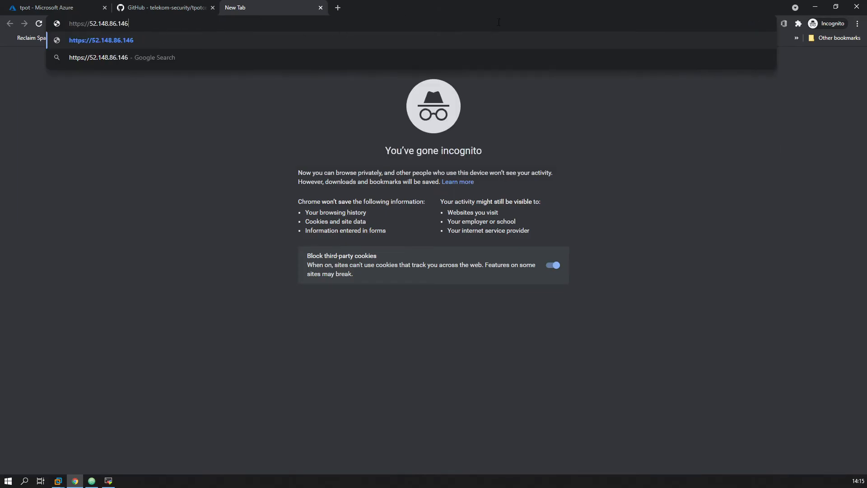
text(:64297)
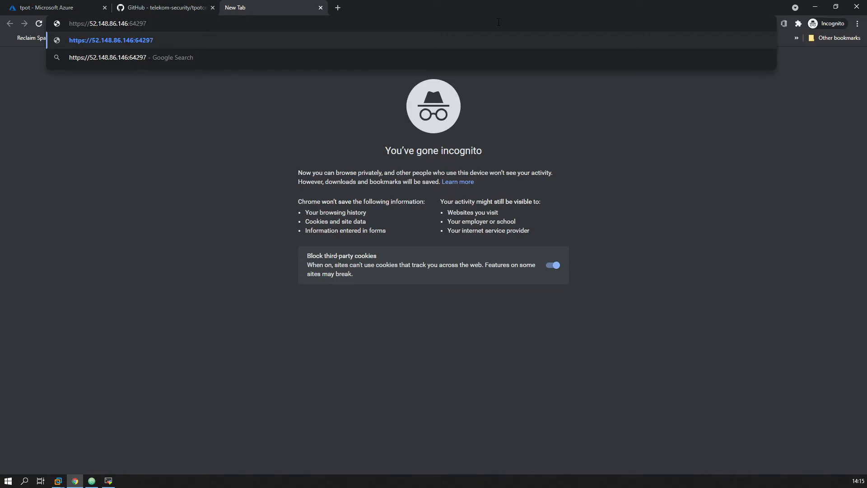
key(Return)
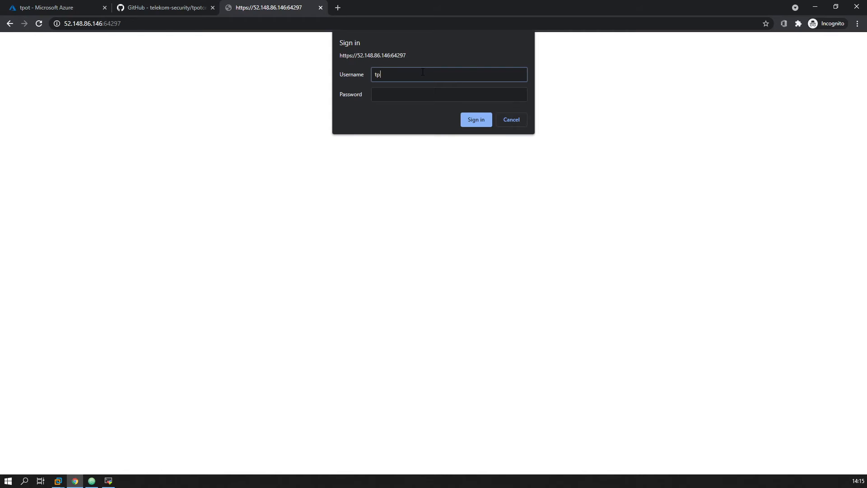
Step: Sign in to the T-Pot web interface with the username tpotweb and the account password
key(Tab)
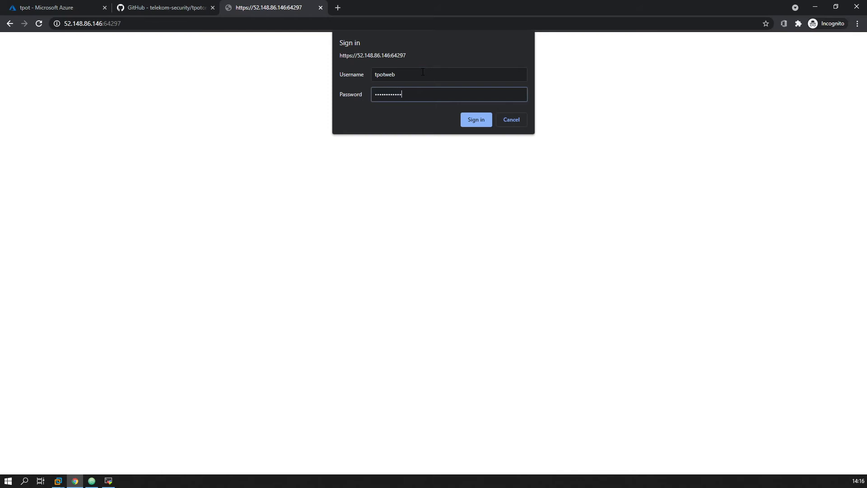
key(Return)
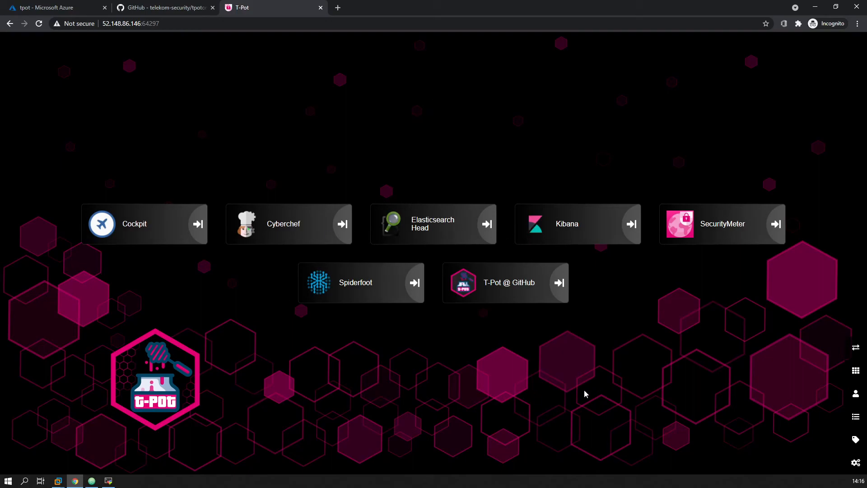
Step: Launch Kibana from the T-Pot landing page and examine the attack charts of the >T-Pot dashboard
click(560, 232)
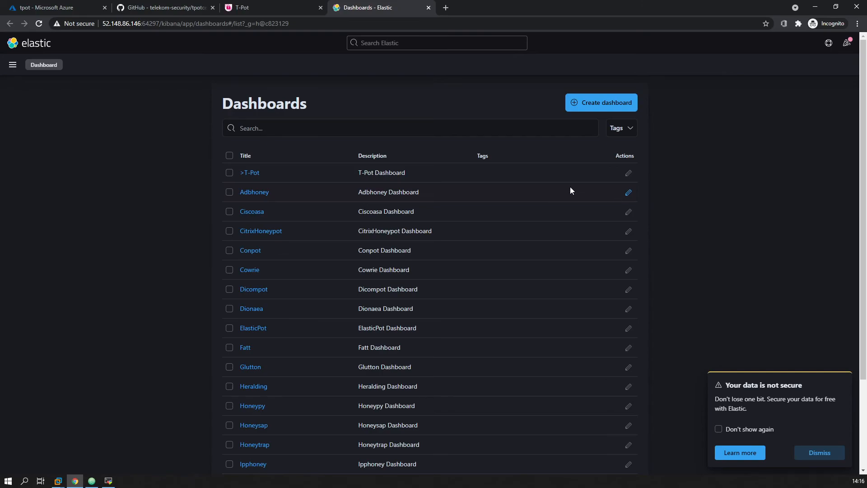
click(251, 173)
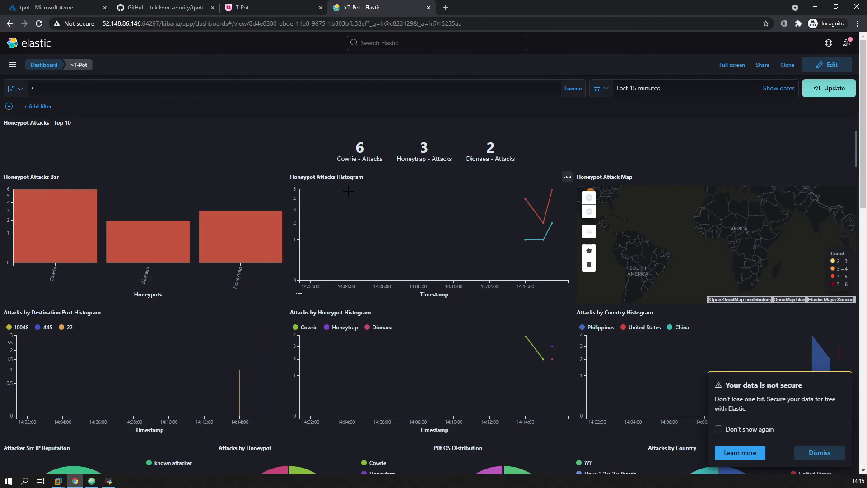
scroll(348, 191, down, 7)
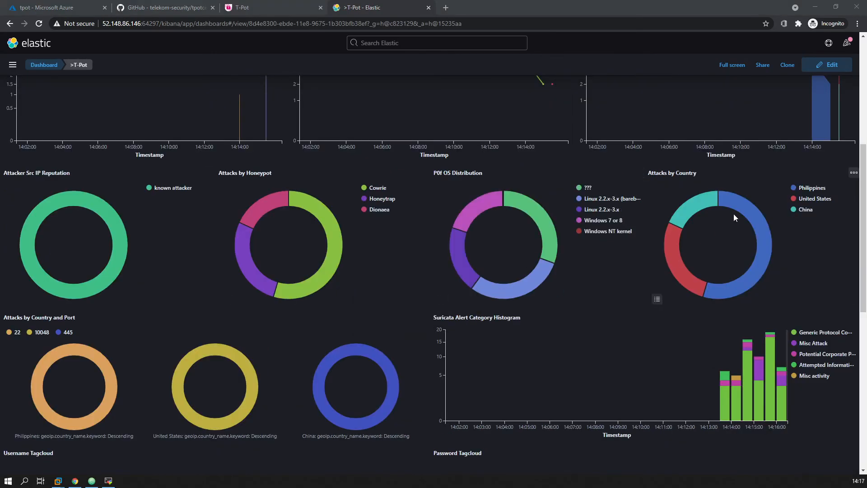
scroll(663, 249, up, 6)
scroll(662, 249, up, 1)
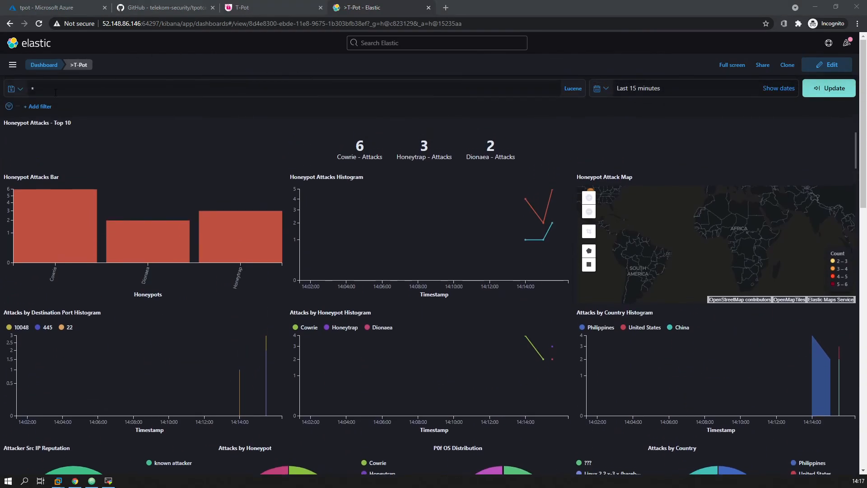
Step: View the Adbhoney and CitrixHoneypot dashboards from the dashboard list
click(41, 67)
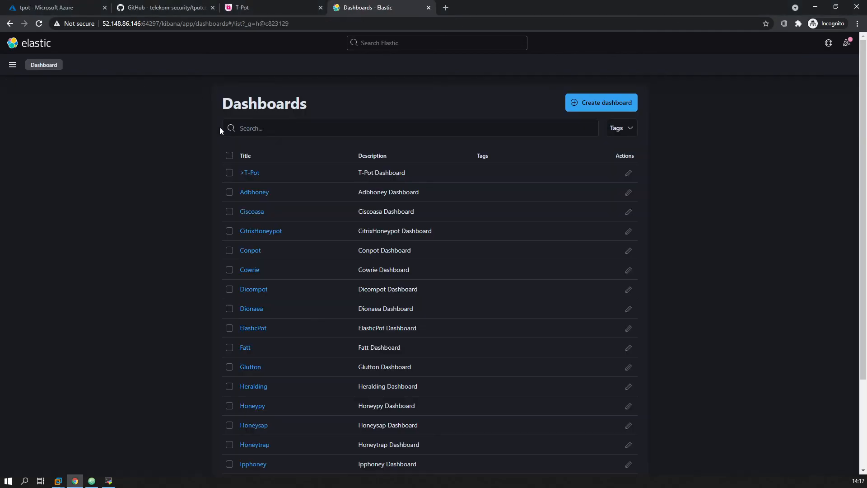
click(256, 194)
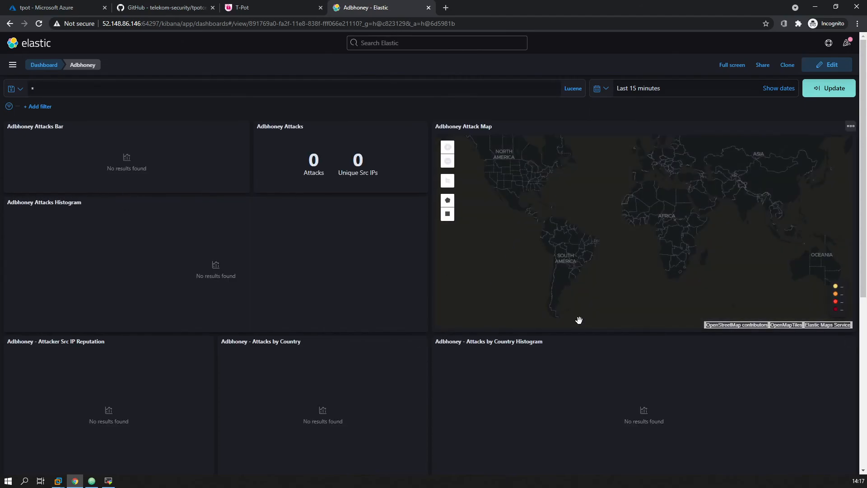
click(43, 66)
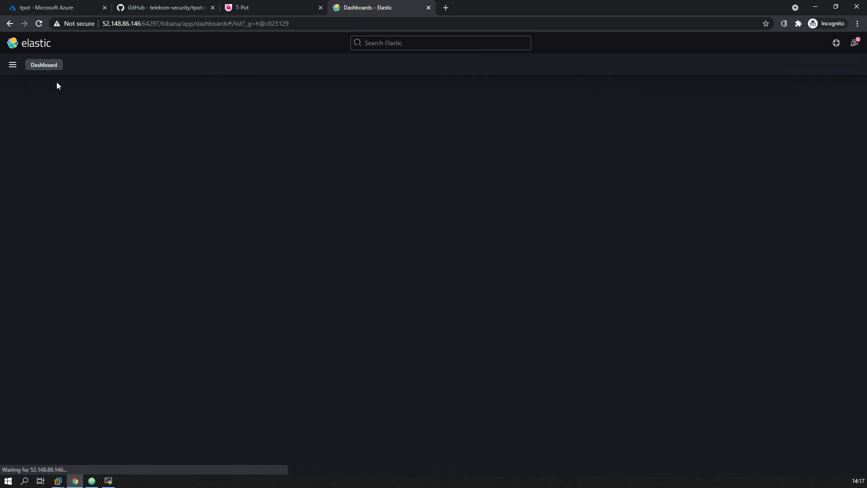
click(266, 232)
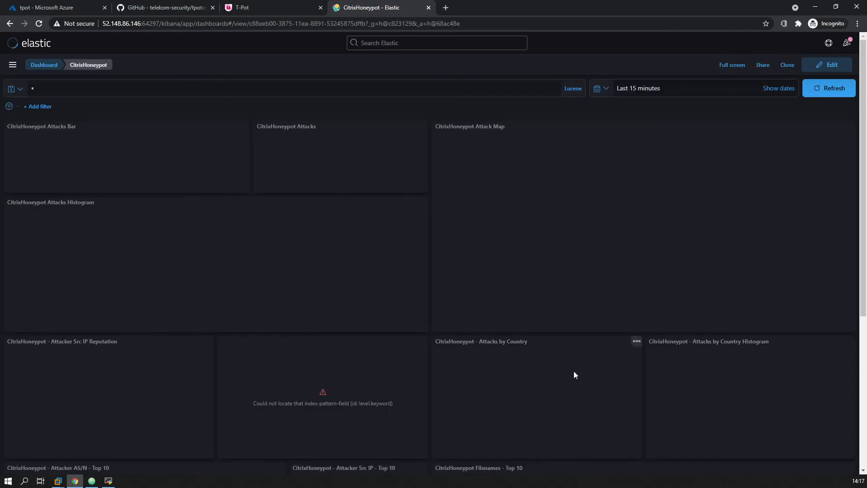
Step: Reopen the >T-Pot dashboard to review its attack charts, and go to the Elastic home page
click(50, 66)
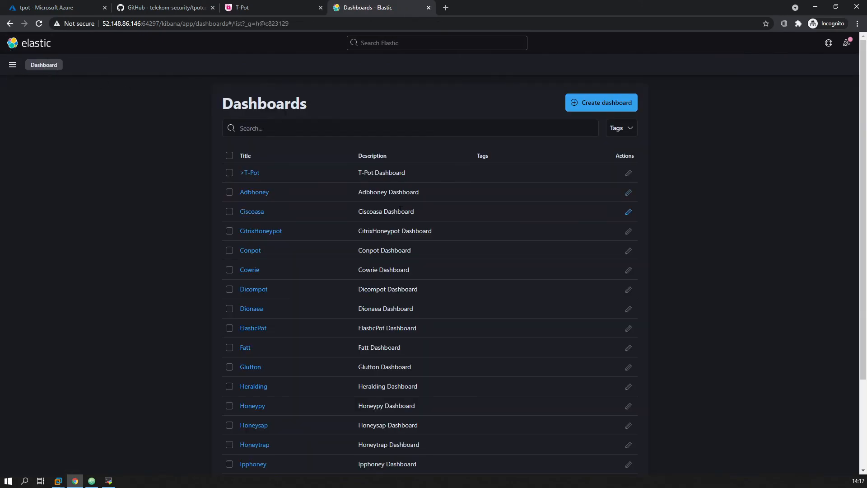
click(250, 174)
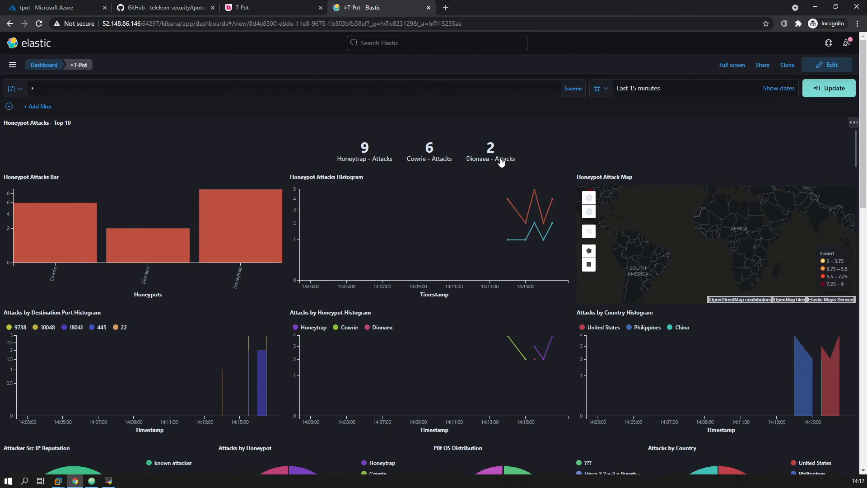
mouse_move(249, 200)
scroll(249, 199, down, 3)
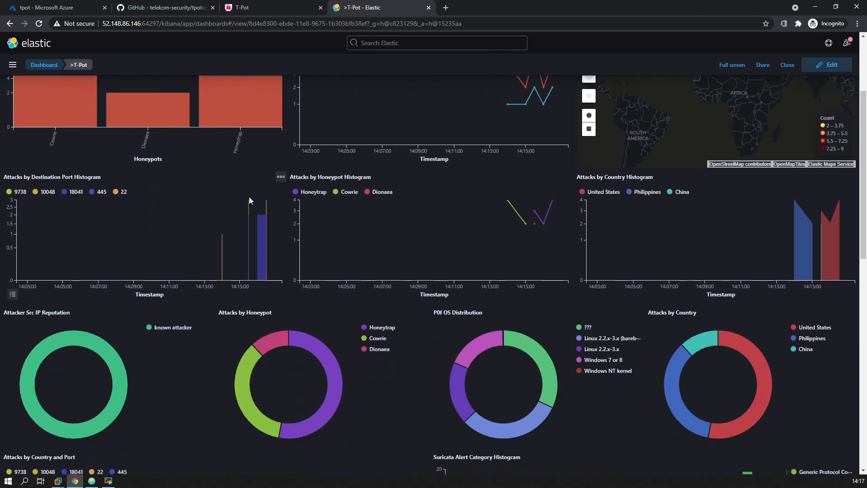
scroll(445, 290, up, 3)
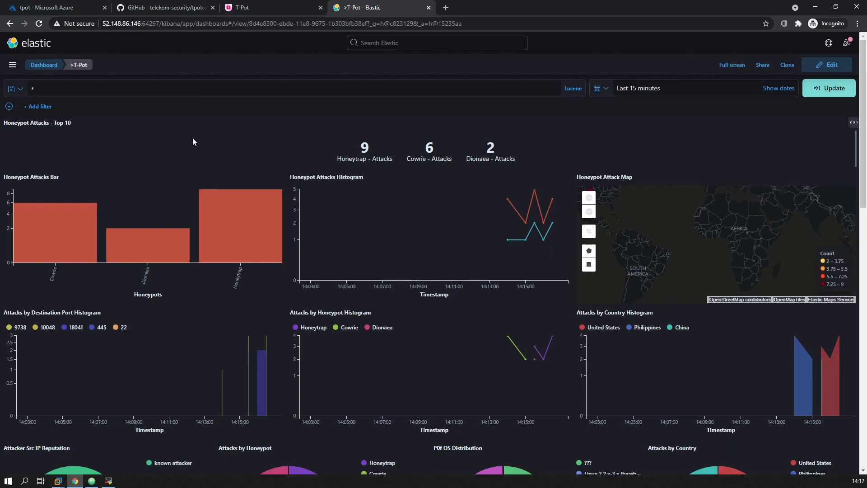
click(43, 45)
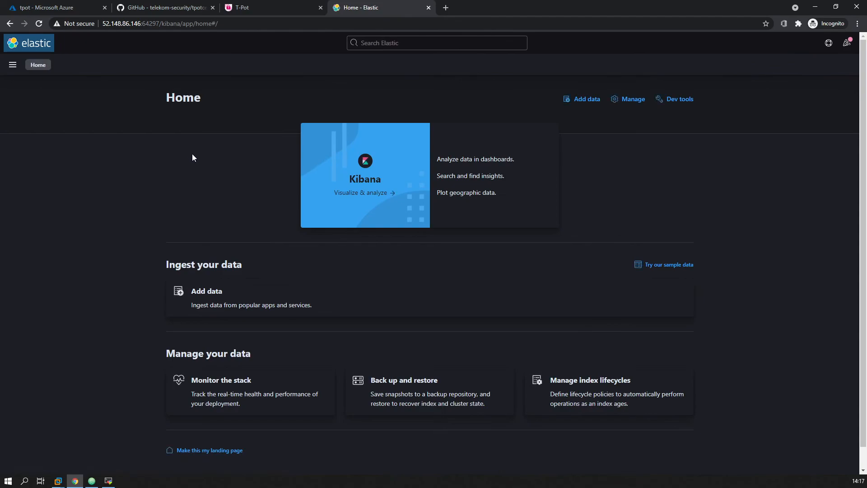